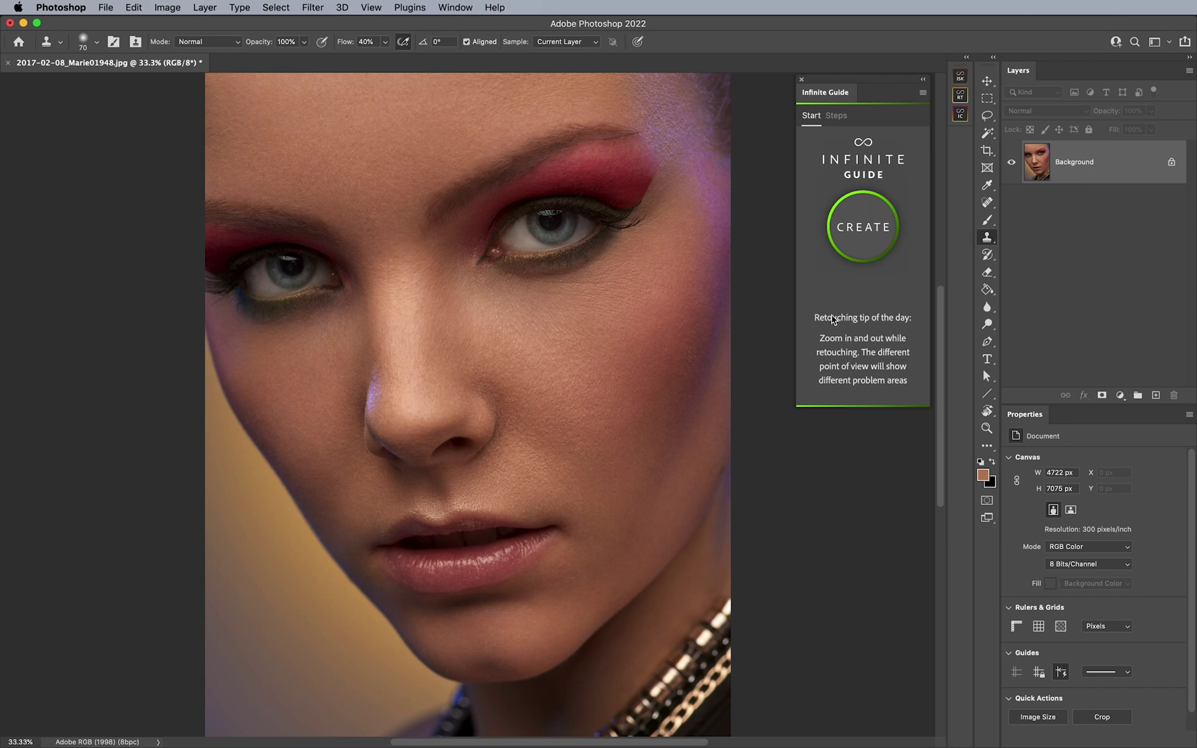
Show the Infinite Guide's Steps page and add a Healing layer above the Background
left_click(837, 118)
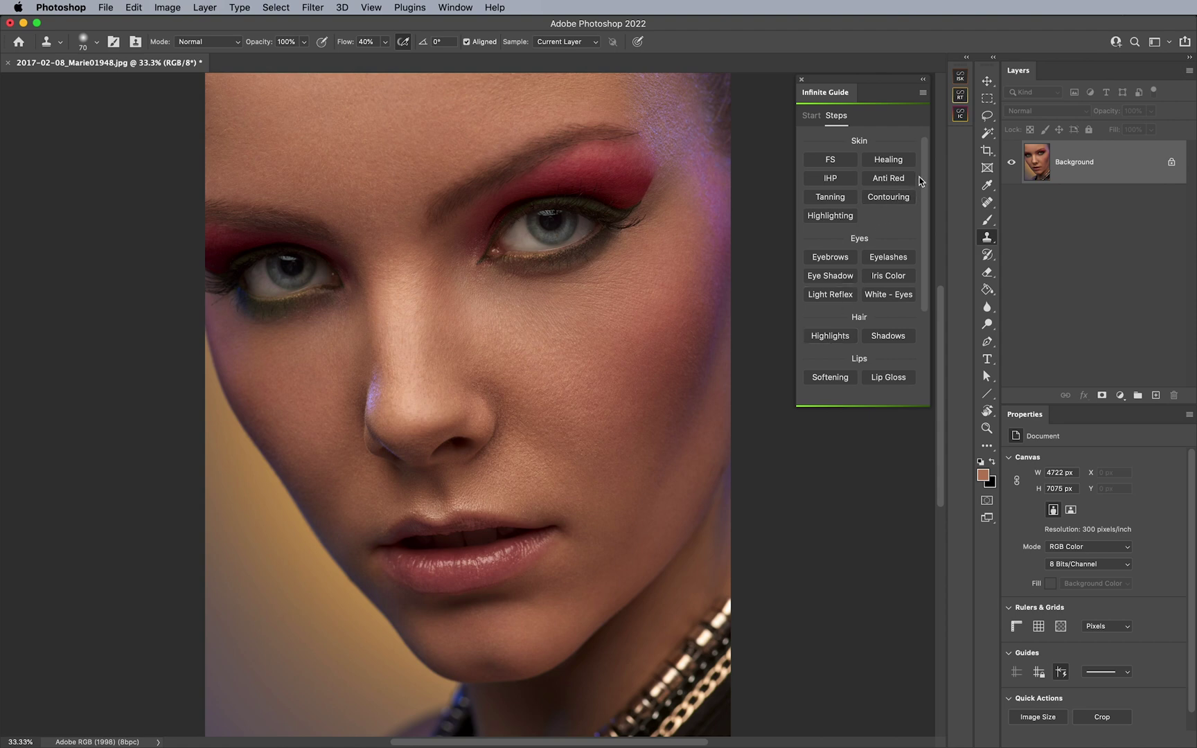
left_click(895, 161)
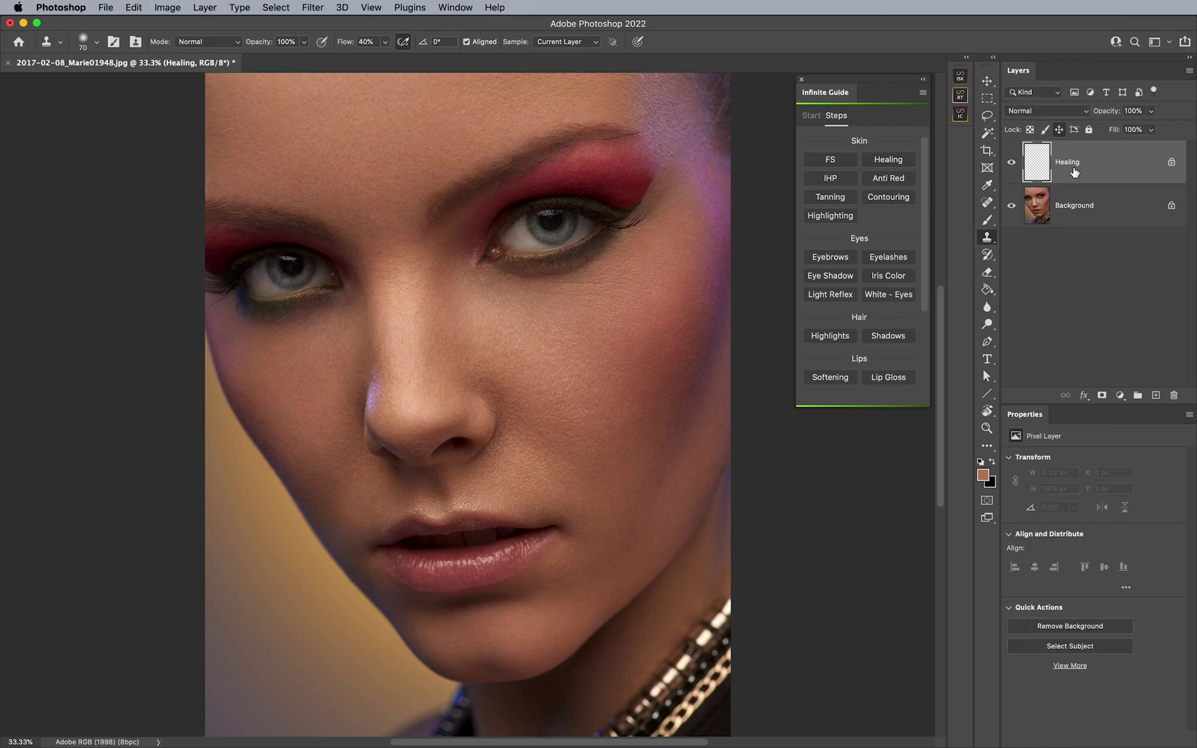
Undo the Healing layer and open the CREATE workflow list from the guide's start screen
key("super+z")
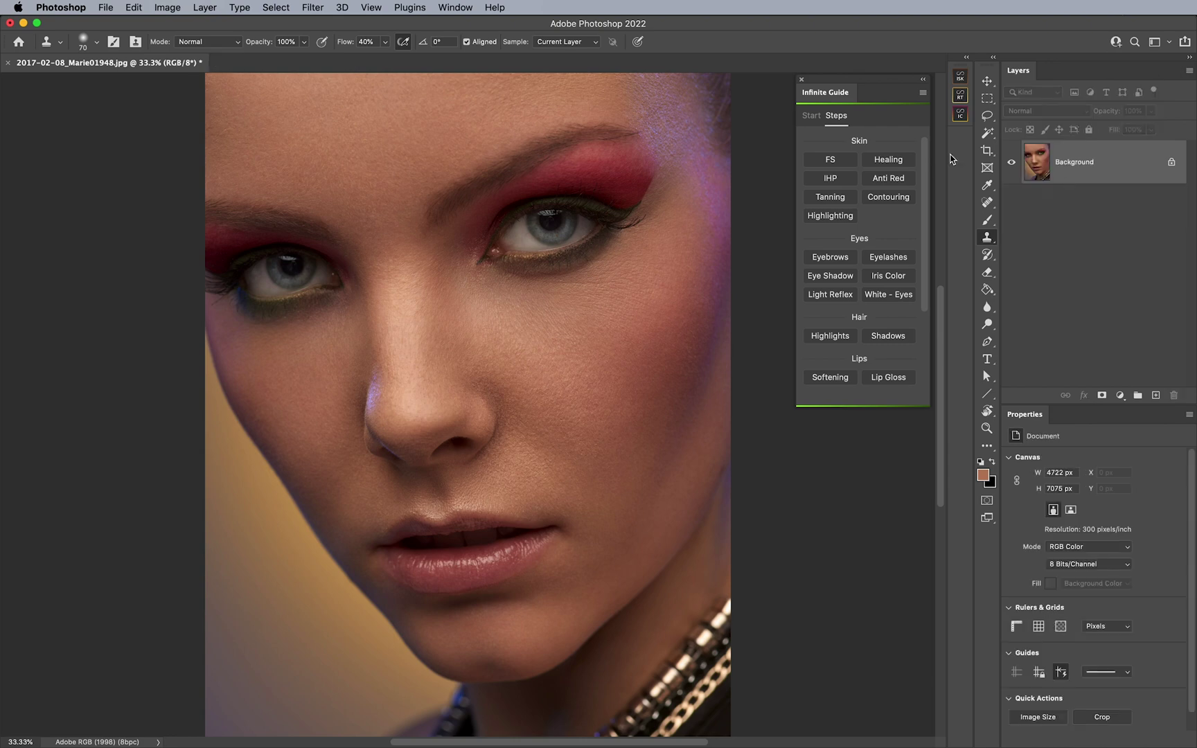
left_click(811, 120)
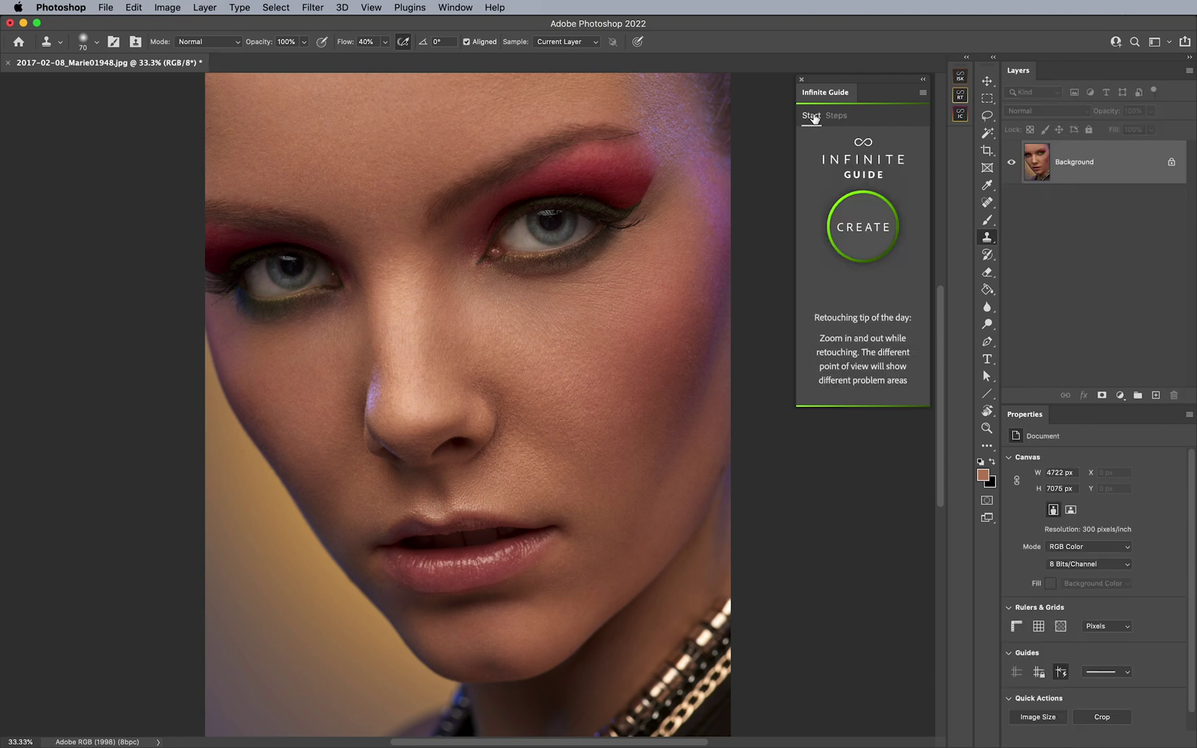
left_click(867, 227)
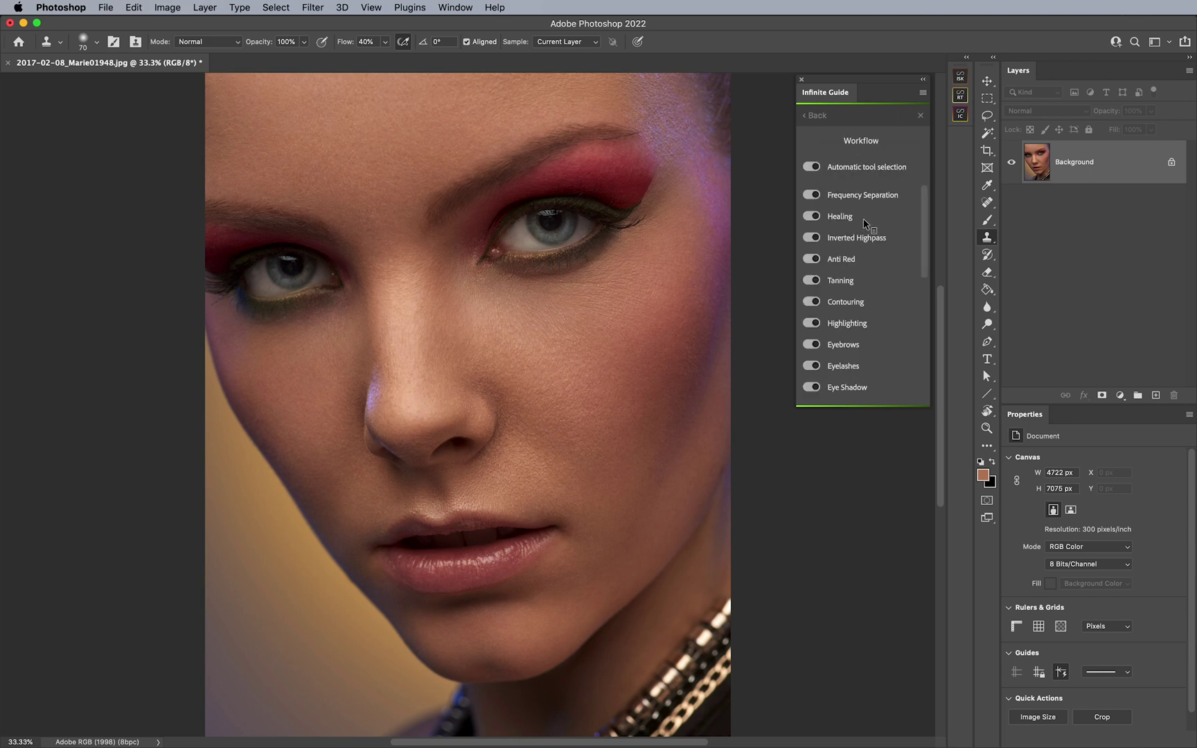
mouse_move(922, 196)
left_mouse_down()
mouse_move(914, 325)
mouse_move(927, 302)
mouse_move(926, 180)
left_mouse_up()
Switch Tanning and Vignetting off and back on, then reopen the workflow list via CREATE
left_click(812, 280)
left_click_drag(921, 245, 913, 354)
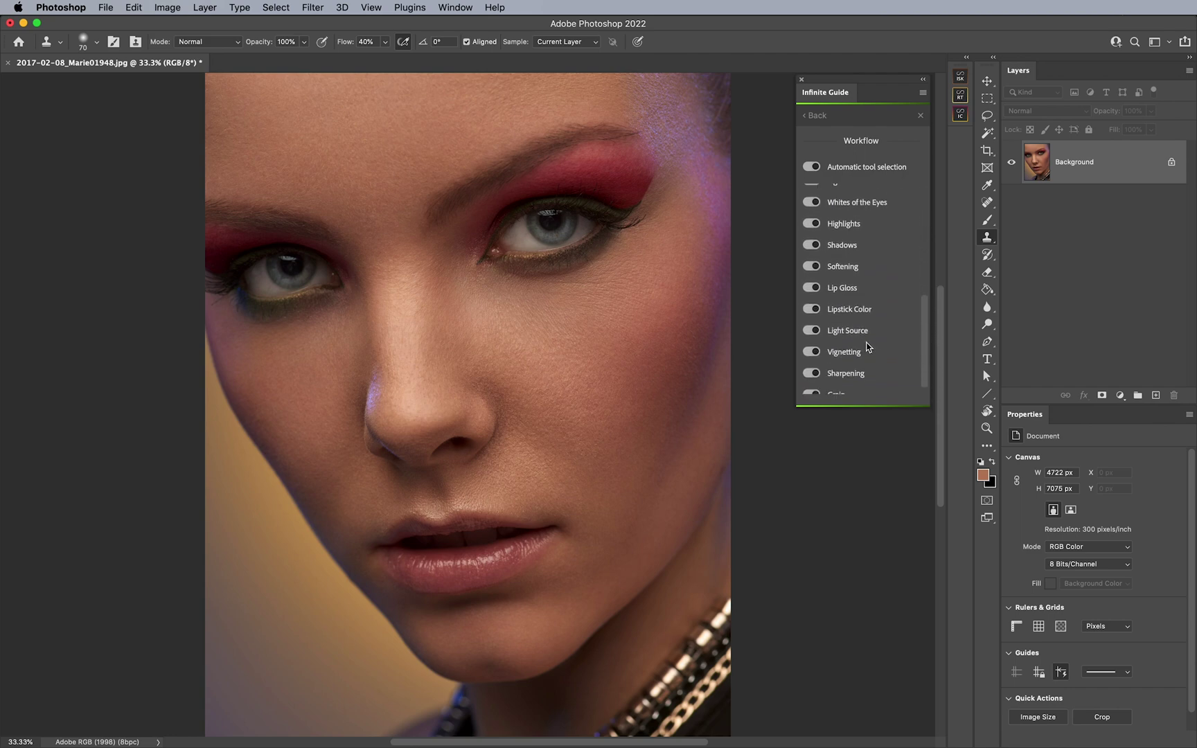
left_click(817, 352)
left_click_drag(926, 308, 927, 327)
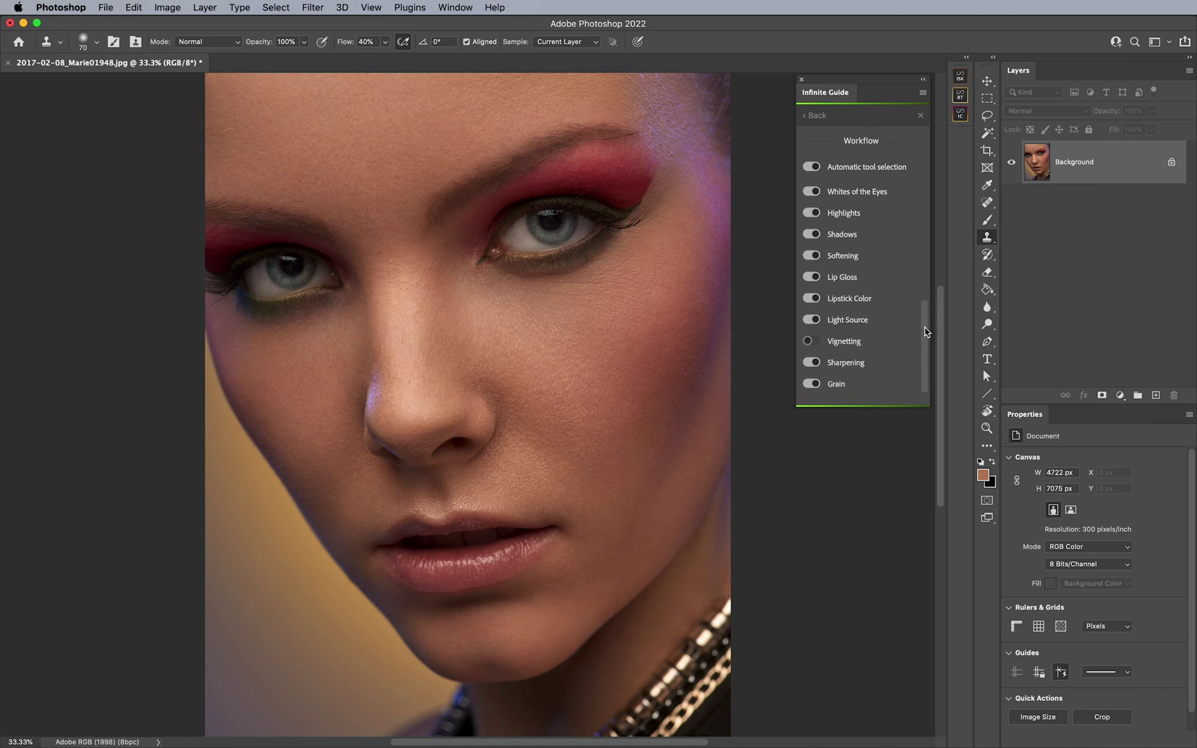
left_click(813, 342)
left_click_drag(923, 303, 926, 181)
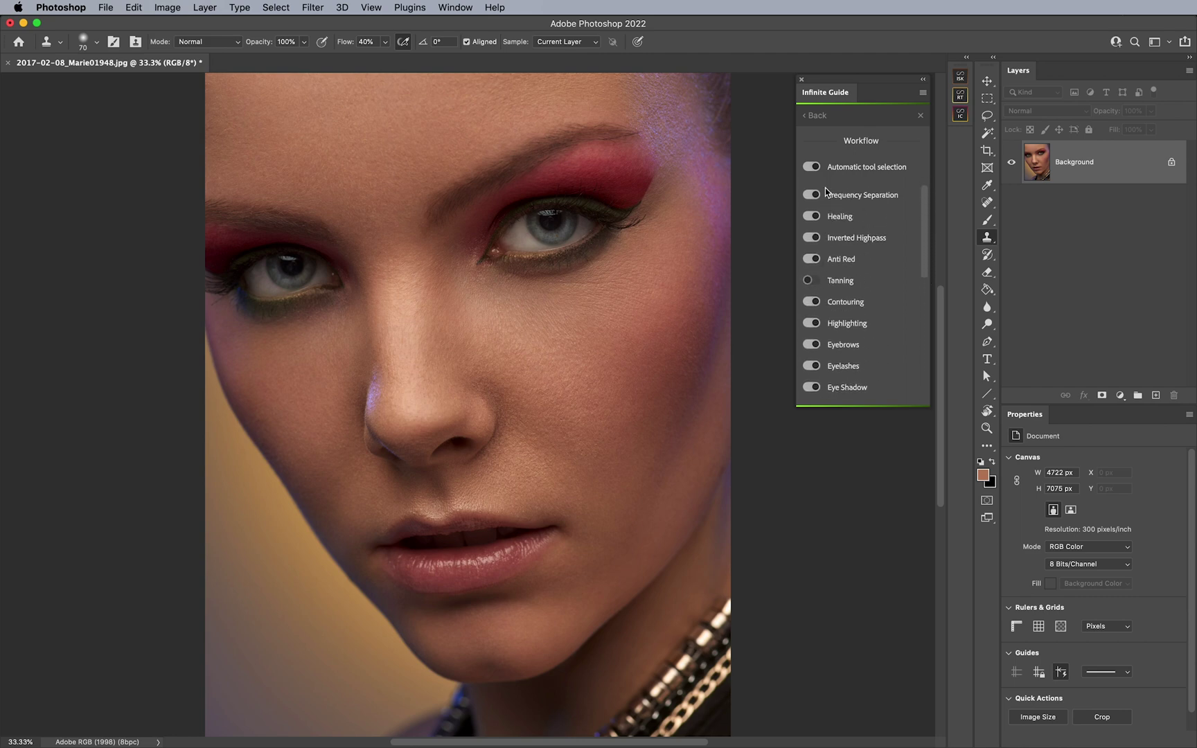
left_click(812, 280)
left_click(819, 116)
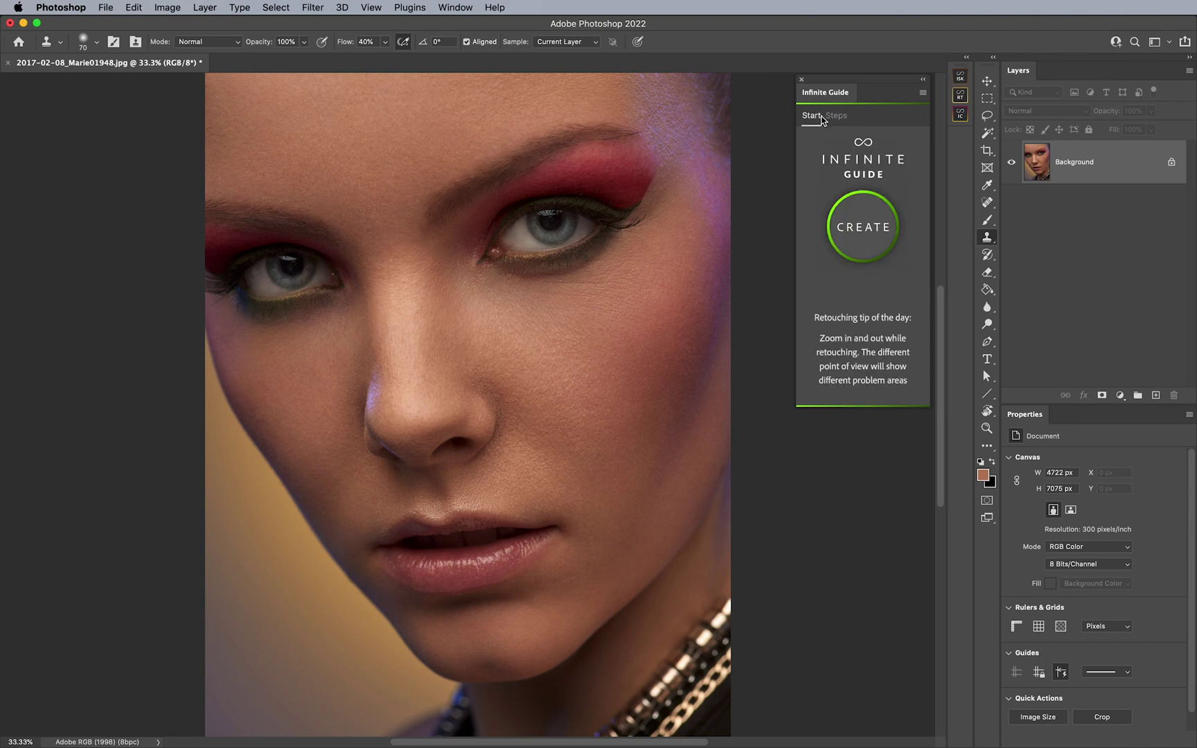
left_click(866, 228)
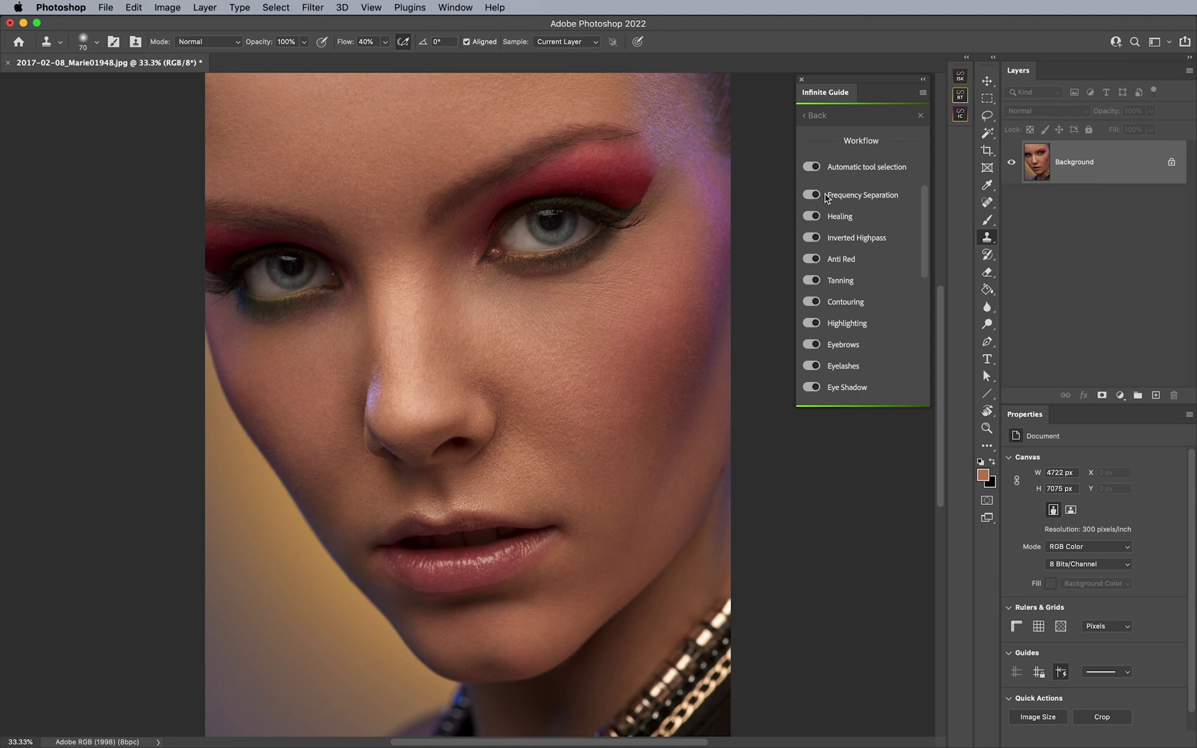
Start the guided workflow to create the Frequency Separation layers and select the Clone Stamp tool
left_click(820, 116)
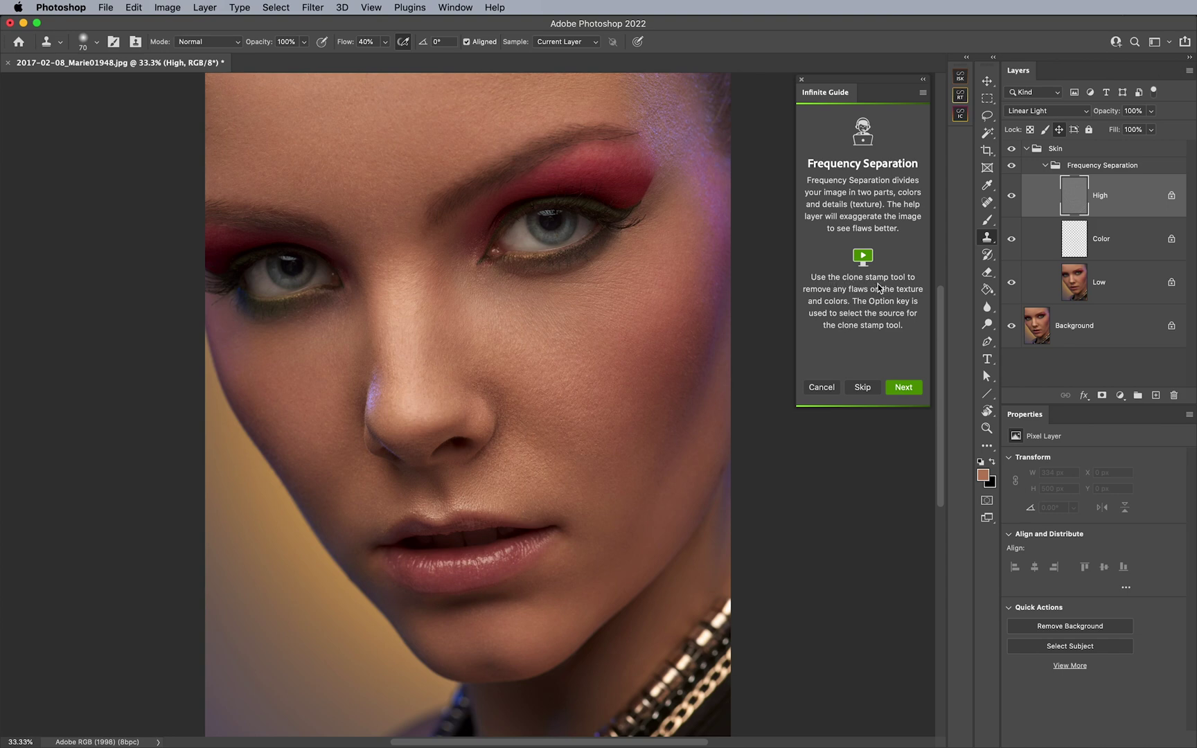
left_click(986, 239)
Zoom into the left eye at 76.9% and pan across the eyes, forehead and nose
left_click_drag(593, 268, 628, 275)
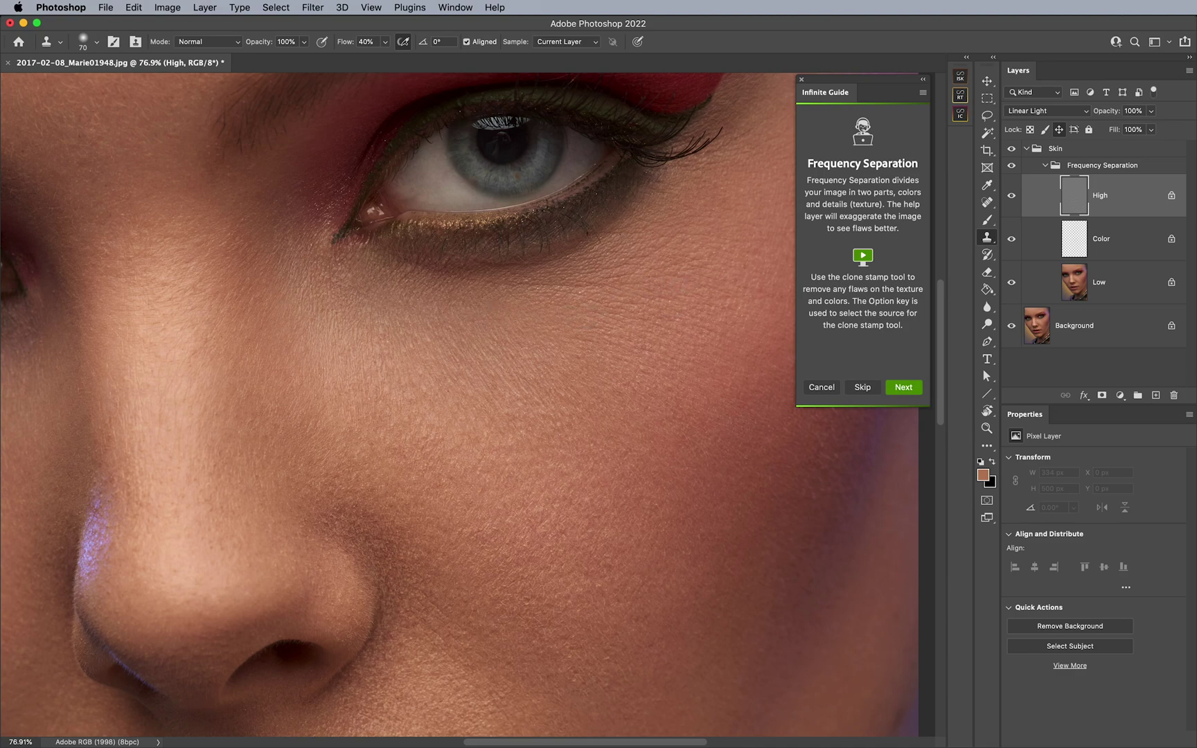
key("super+z")
left_click_drag(679, 263, 548, 342)
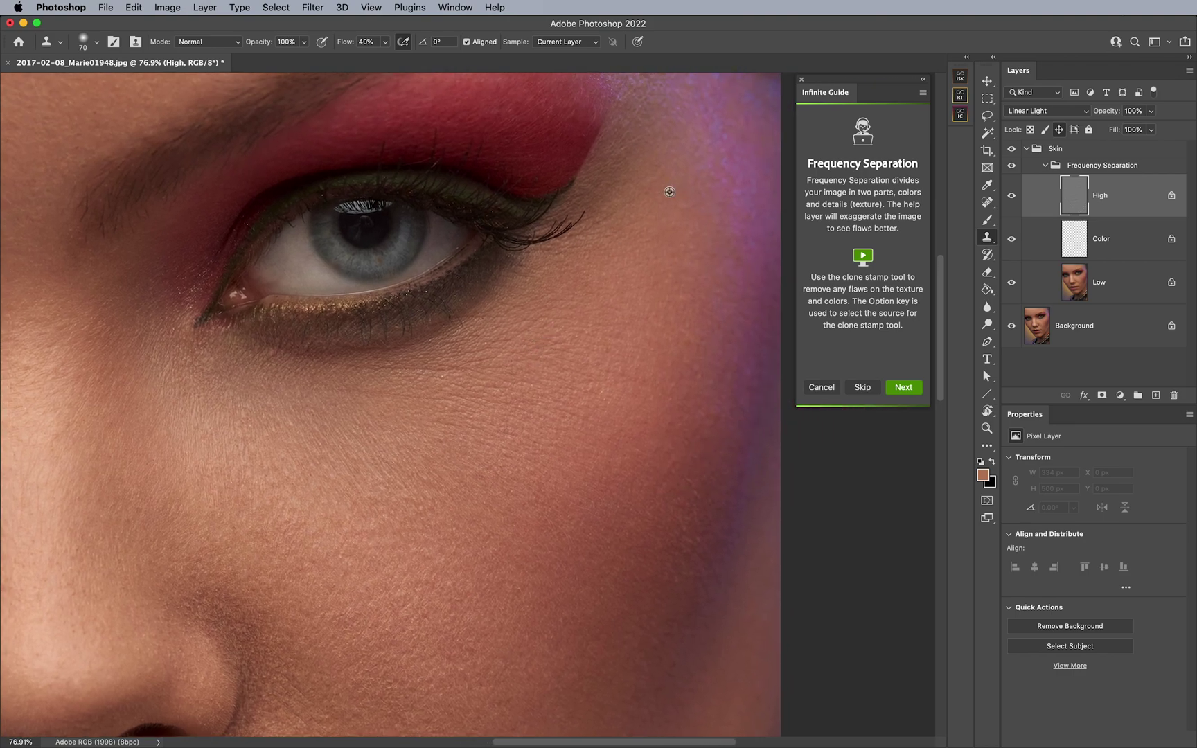
left_click_drag(681, 152, 644, 300)
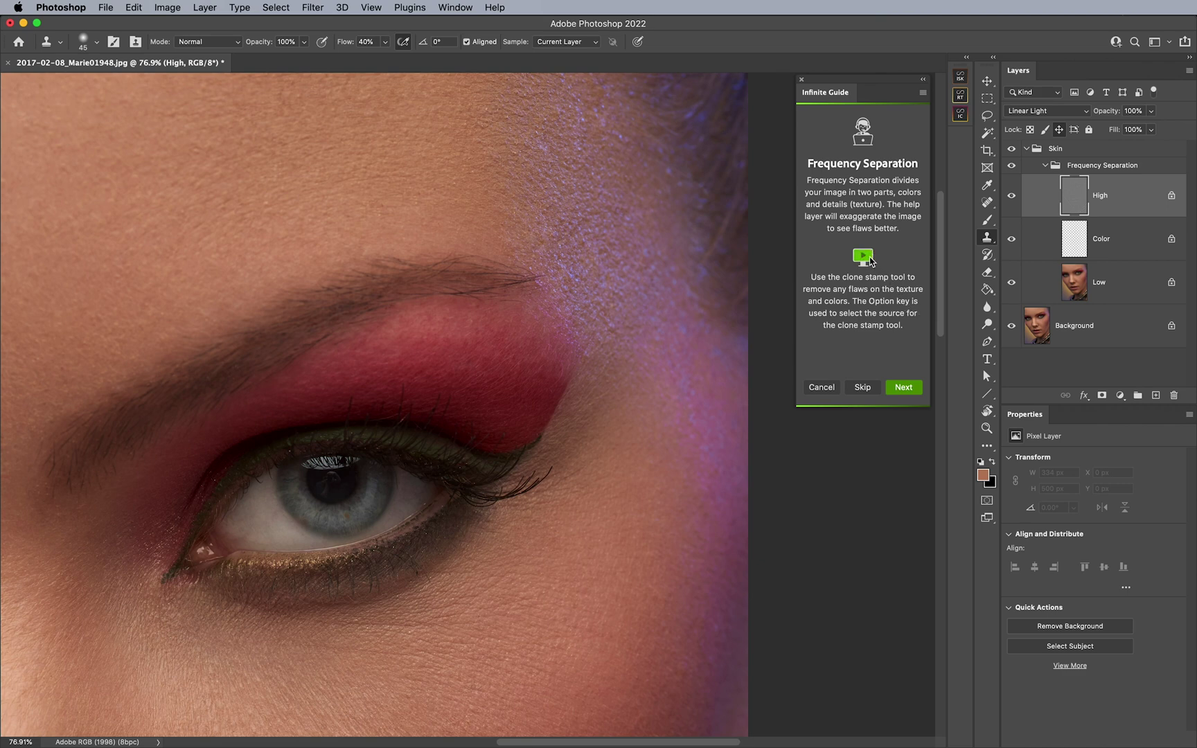
left_click_drag(609, 219, 644, 317)
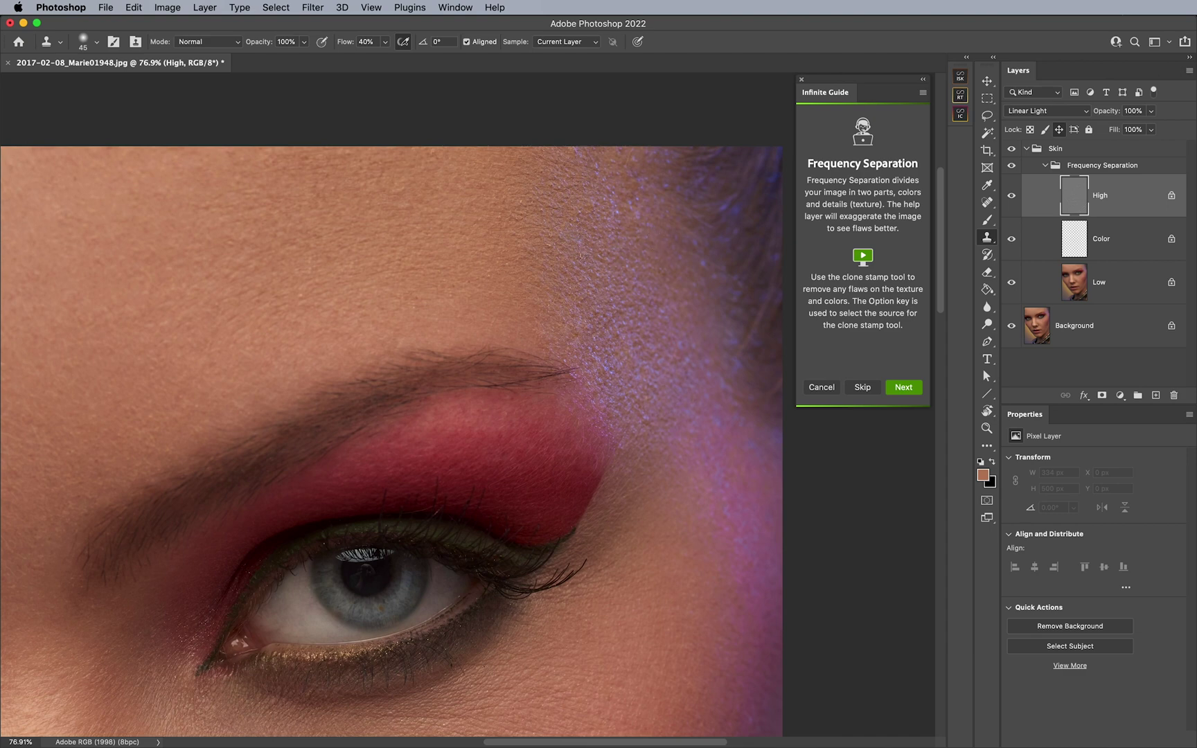
left_click_drag(352, 270, 534, 257)
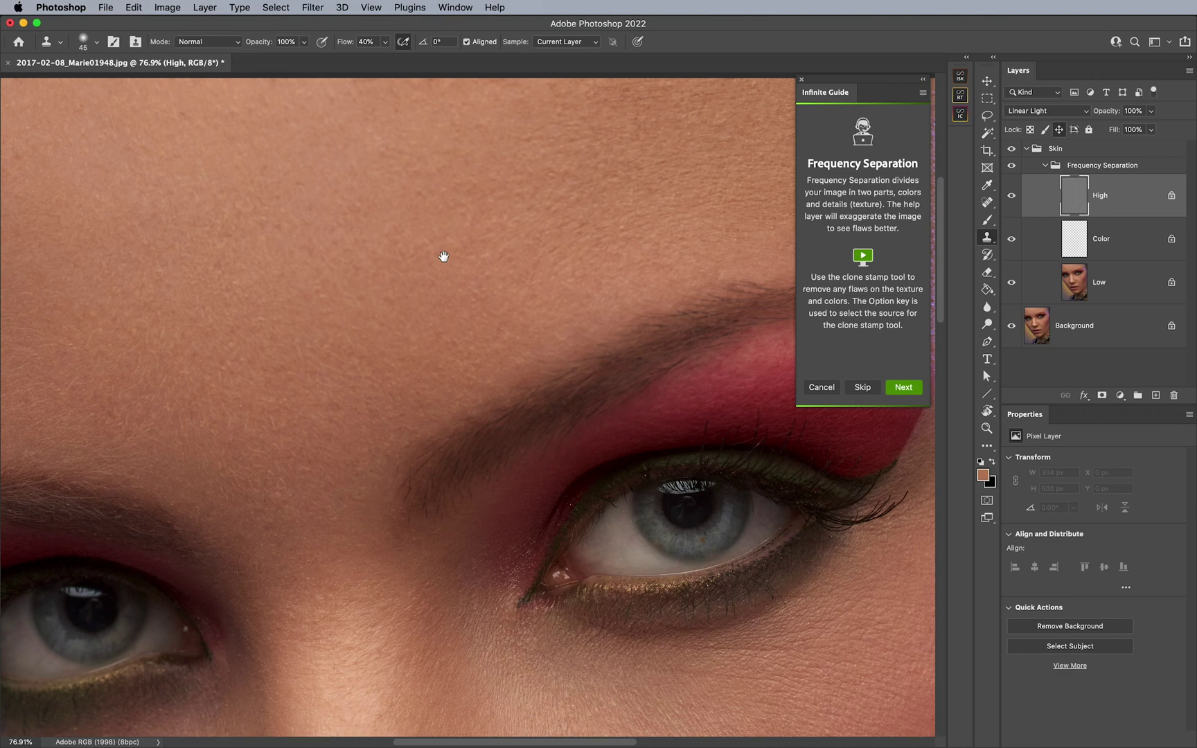
mouse_move(444, 253)
left_mouse_down()
mouse_move(537, 254)
mouse_move(467, 289)
mouse_move(502, 323)
mouse_move(465, 287)
left_mouse_up()
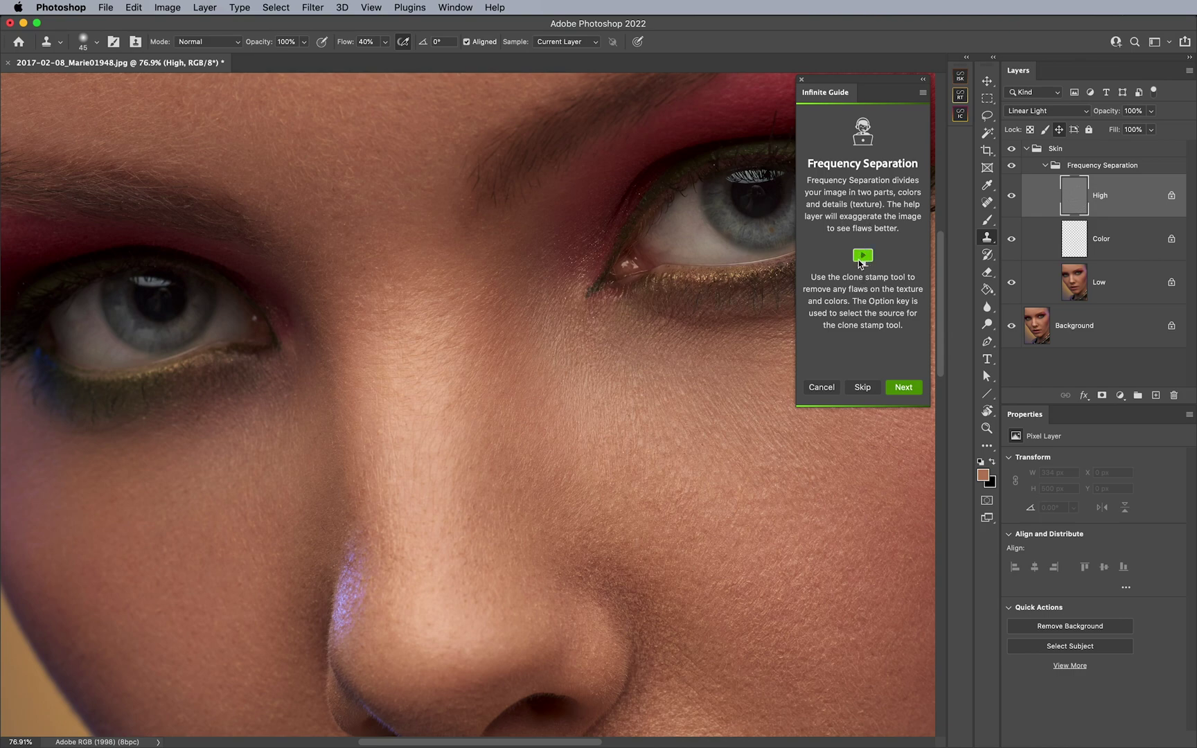
left_click_drag(689, 310, 527, 234)
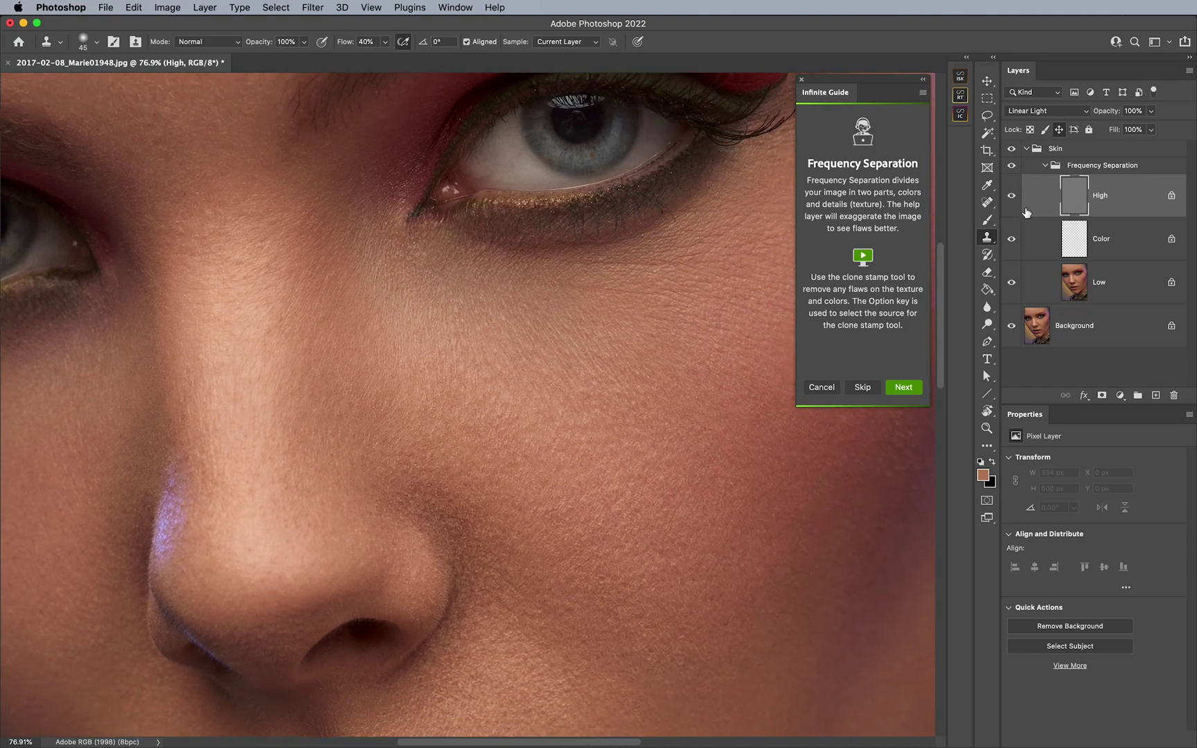
Skip ahead to the Healing step and heal the blemishes along the nose
left_click(863, 390)
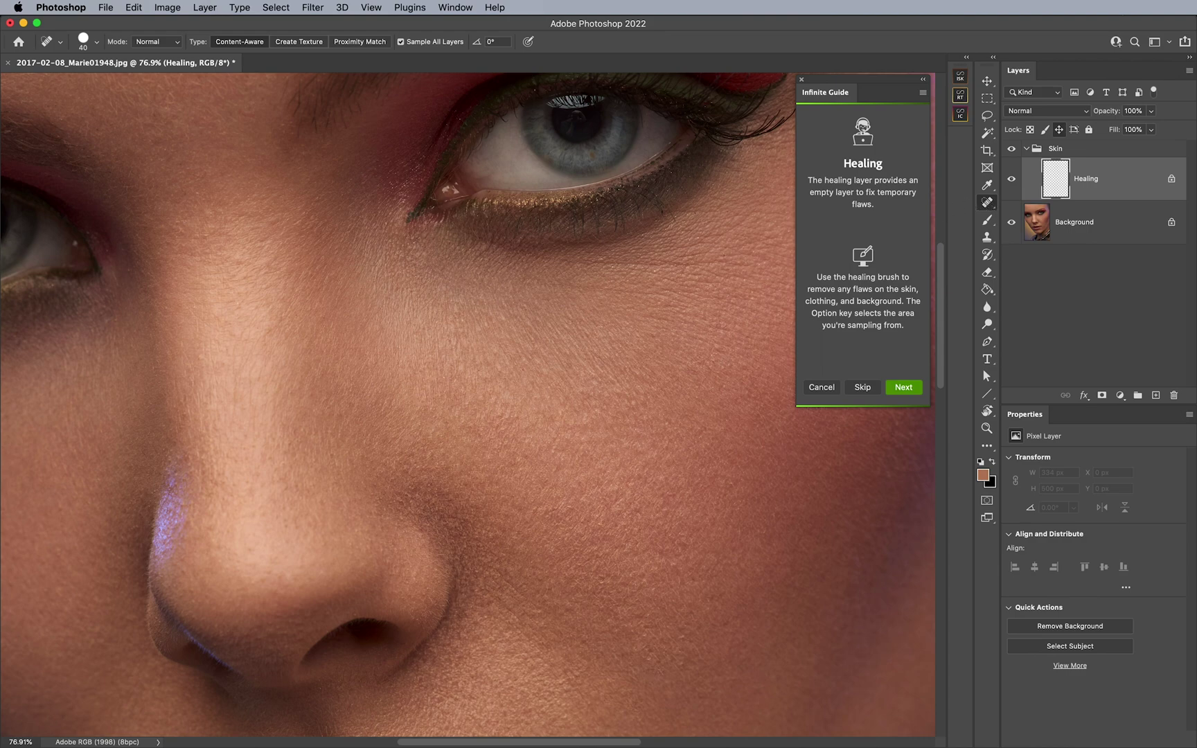
scroll(428, 286, "down", 5)
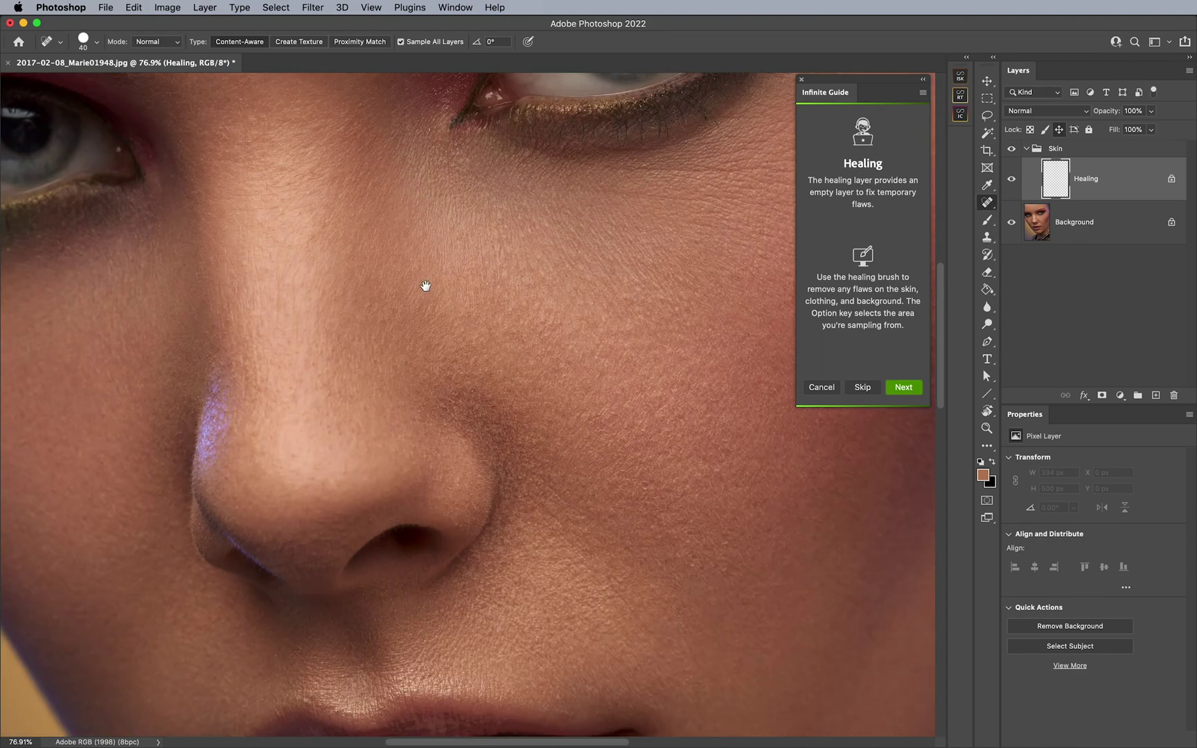
scroll(433, 289, "left", 3)
left_click(423, 396)
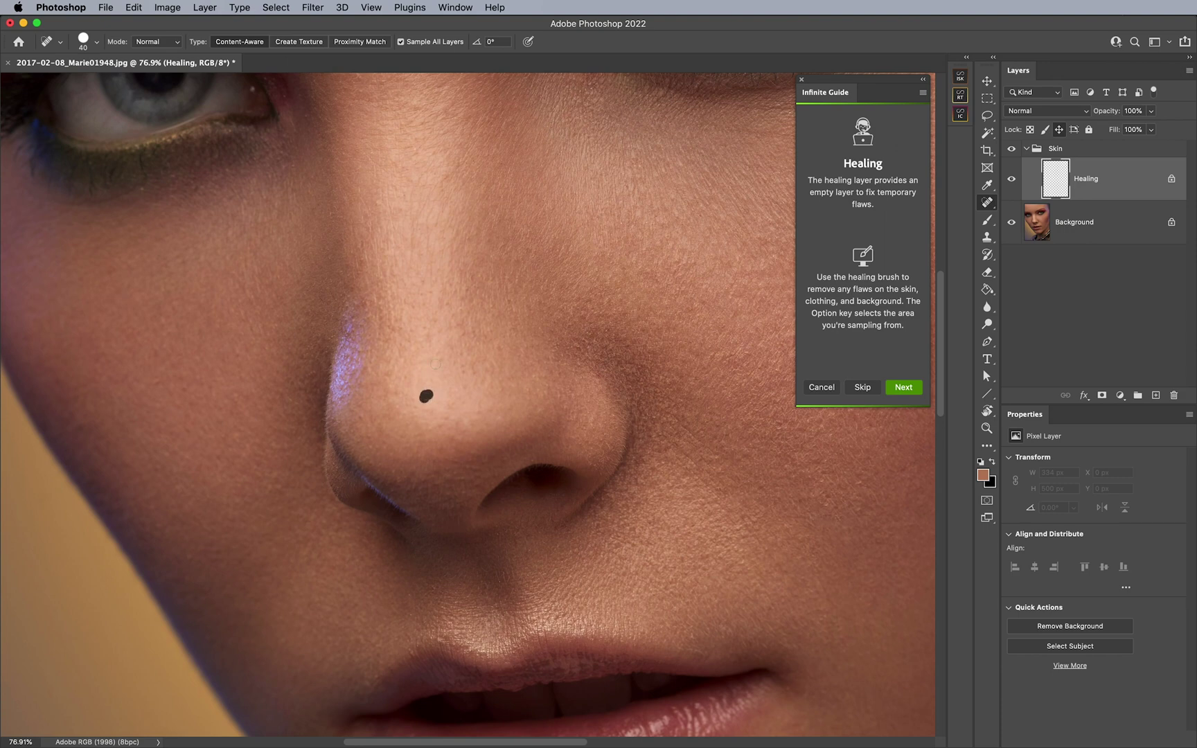
left_click_drag(426, 350, 427, 361)
left_click(425, 339)
Heal the spots near the eye corner and between the eyes
mouse_move(452, 195)
left_mouse_down()
mouse_move(498, 356)
mouse_move(482, 296)
mouse_move(504, 344)
mouse_move(521, 321)
left_mouse_up()
left_click(480, 323)
left_click_drag(498, 309, 511, 306)
left_click(520, 284)
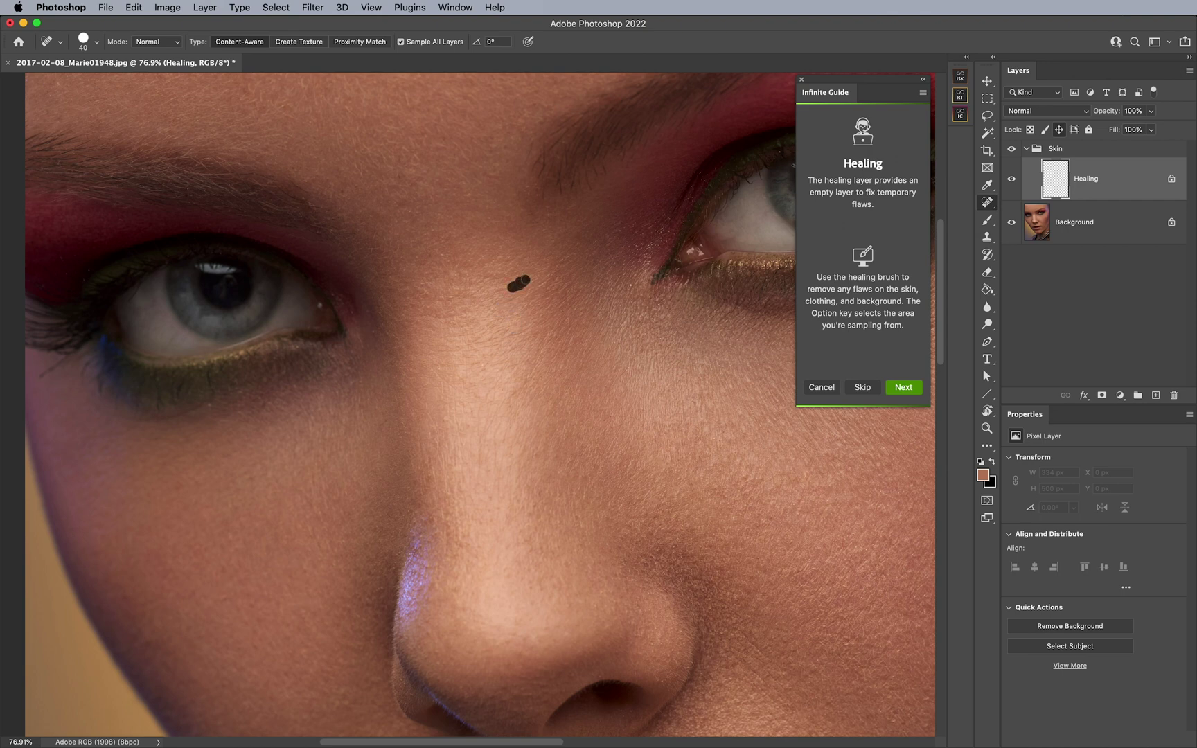
left_click_drag(474, 263, 513, 326)
left_click(492, 335)
Heal the blemishes and streak of marks across the forehead
scroll(521, 261, "up", 5)
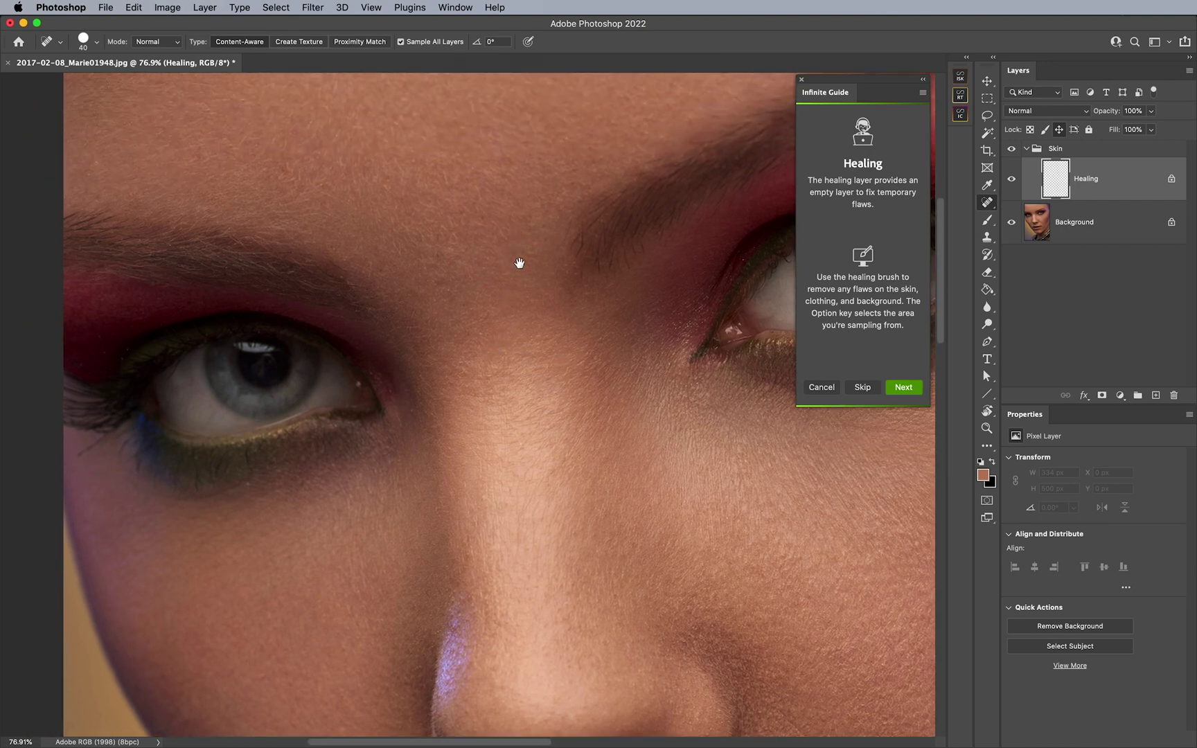
left_click(443, 298)
left_click_drag(469, 207, 464, 242)
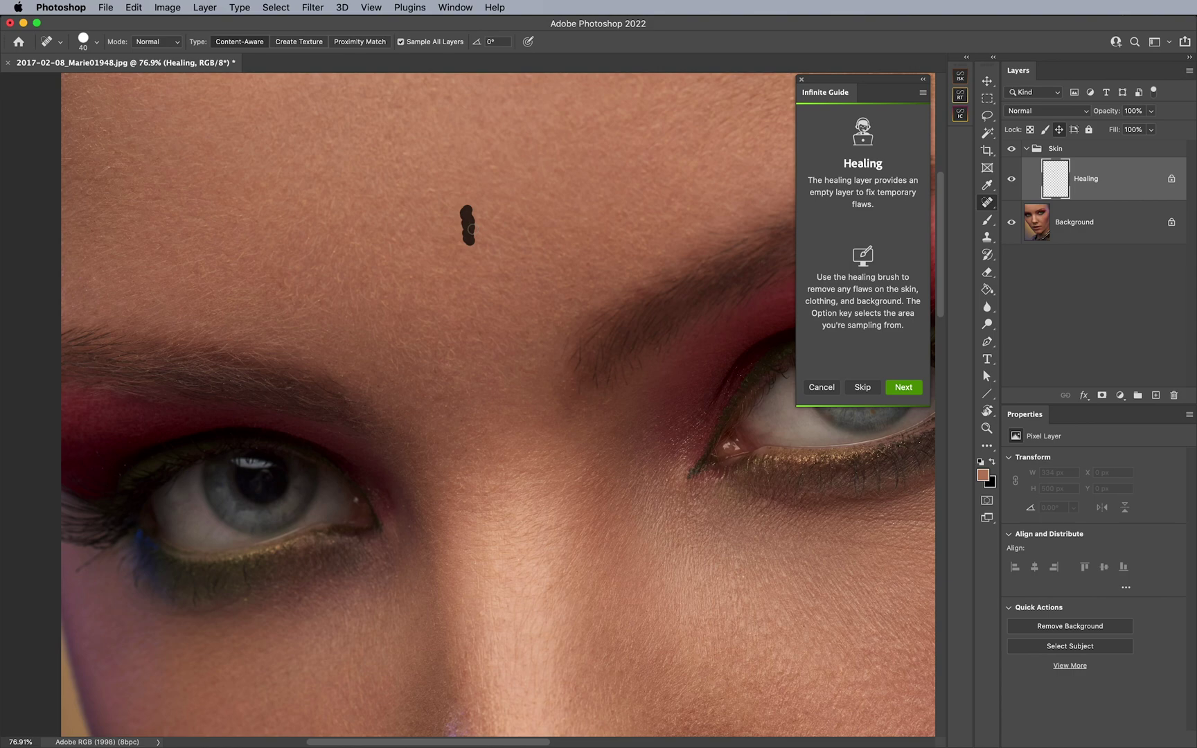
left_click(479, 218)
scroll(520, 217, "up", 4)
left_click(493, 283)
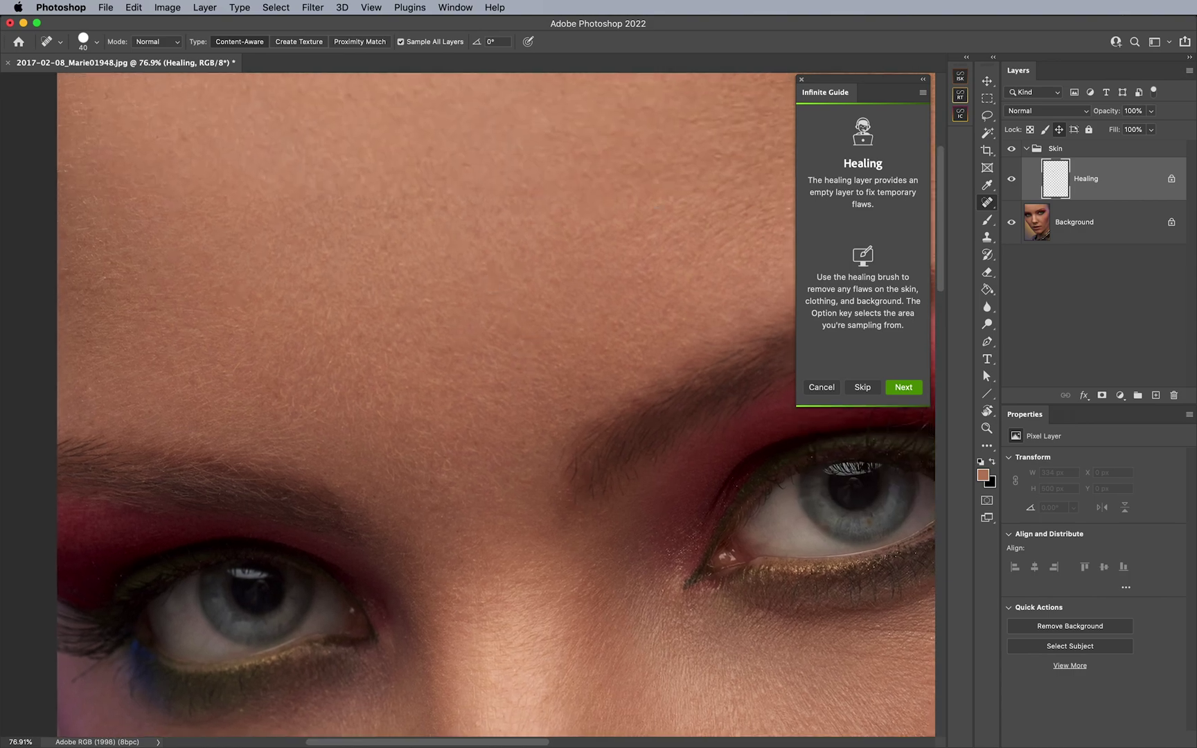
scroll(651, 233, "right", 3)
scroll(652, 233, "up", 2)
left_click(577, 276)
left_click(601, 212)
mouse_move(600, 207)
left_mouse_down()
mouse_move(577, 186)
mouse_move(600, 184)
left_mouse_up()
Move the view over to the cheek and remove the dark mole
scroll(429, 536, "down", 15)
scroll(429, 535, "left", 3)
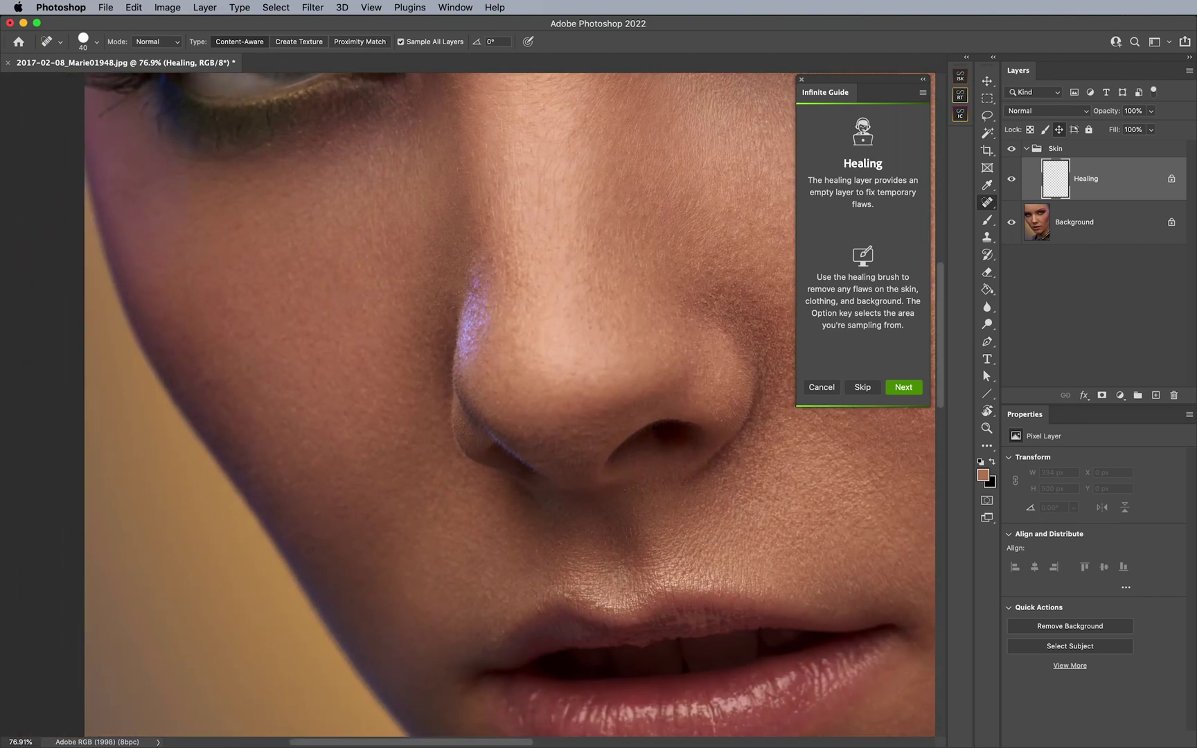
scroll(580, 350, "down", 3)
scroll(579, 350, "right", 7)
scroll(534, 360, "down", 2)
scroll(534, 361, "right", 4)
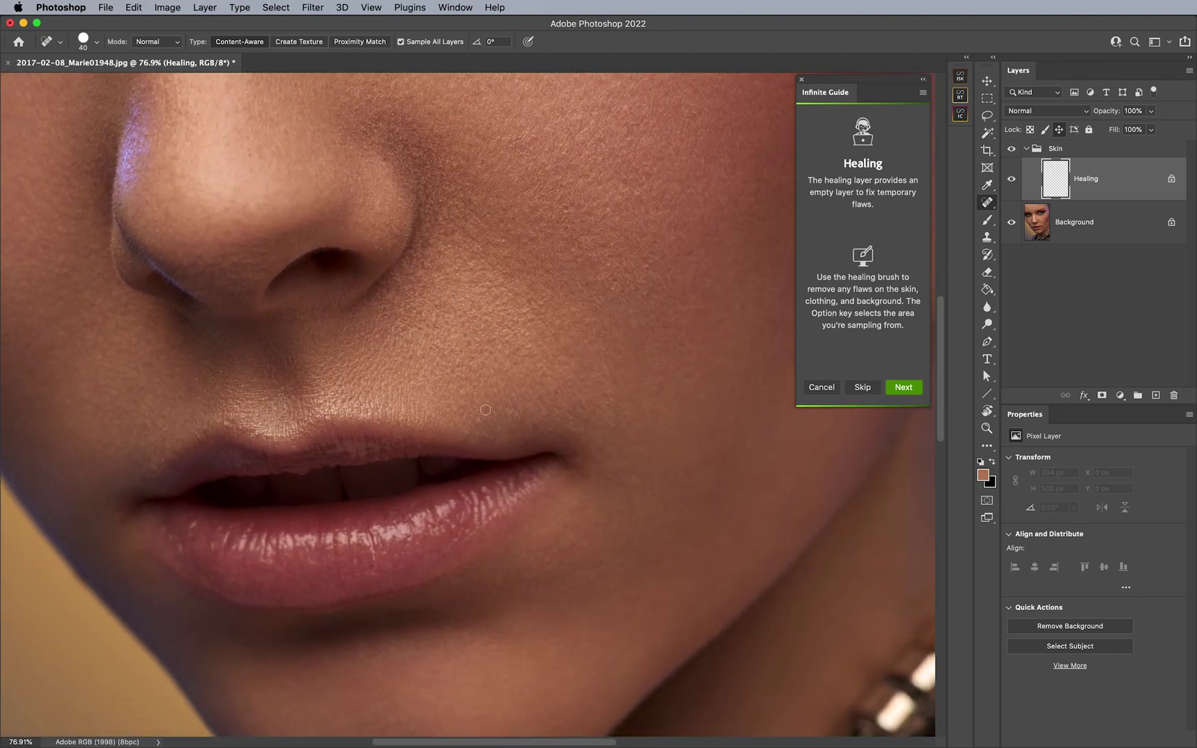
scroll(597, 358, "down", 1)
scroll(597, 358, "right", 2)
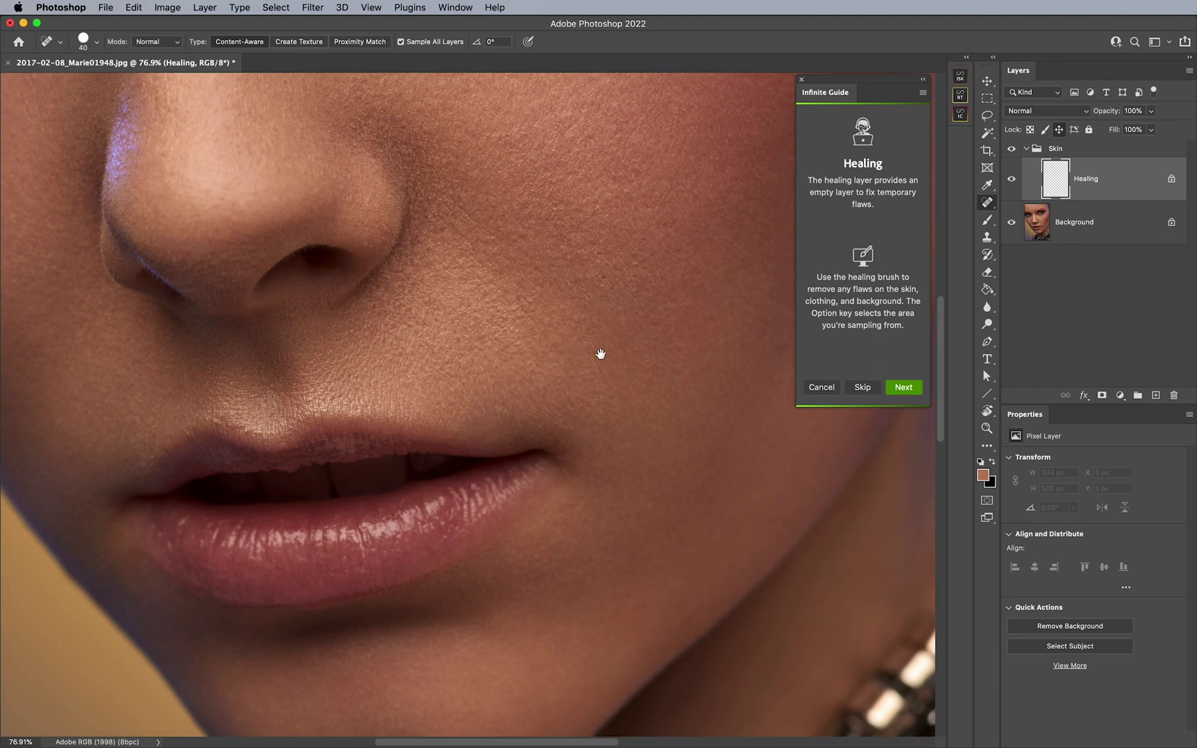
scroll(665, 253, "down", 2)
scroll(665, 254, "right", 4)
scroll(559, 408, "down", 5)
scroll(508, 334, "left", 14)
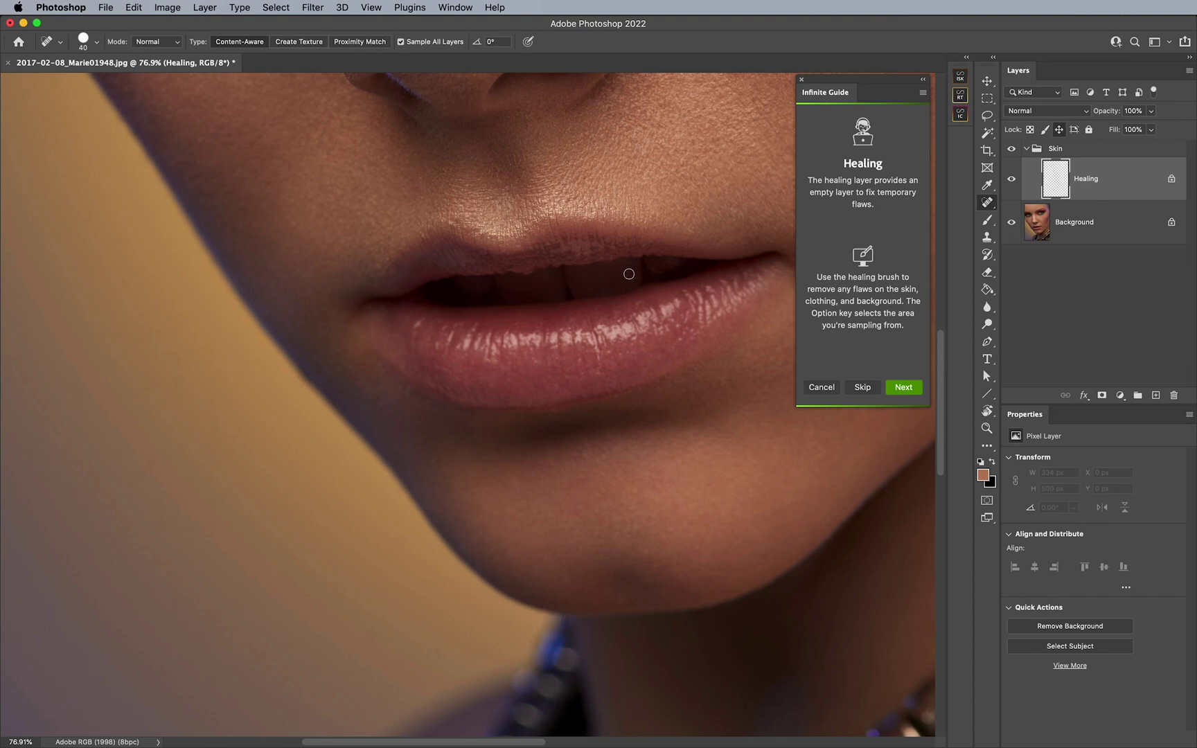
scroll(589, 324, "up", 5)
scroll(588, 323, "right", 3)
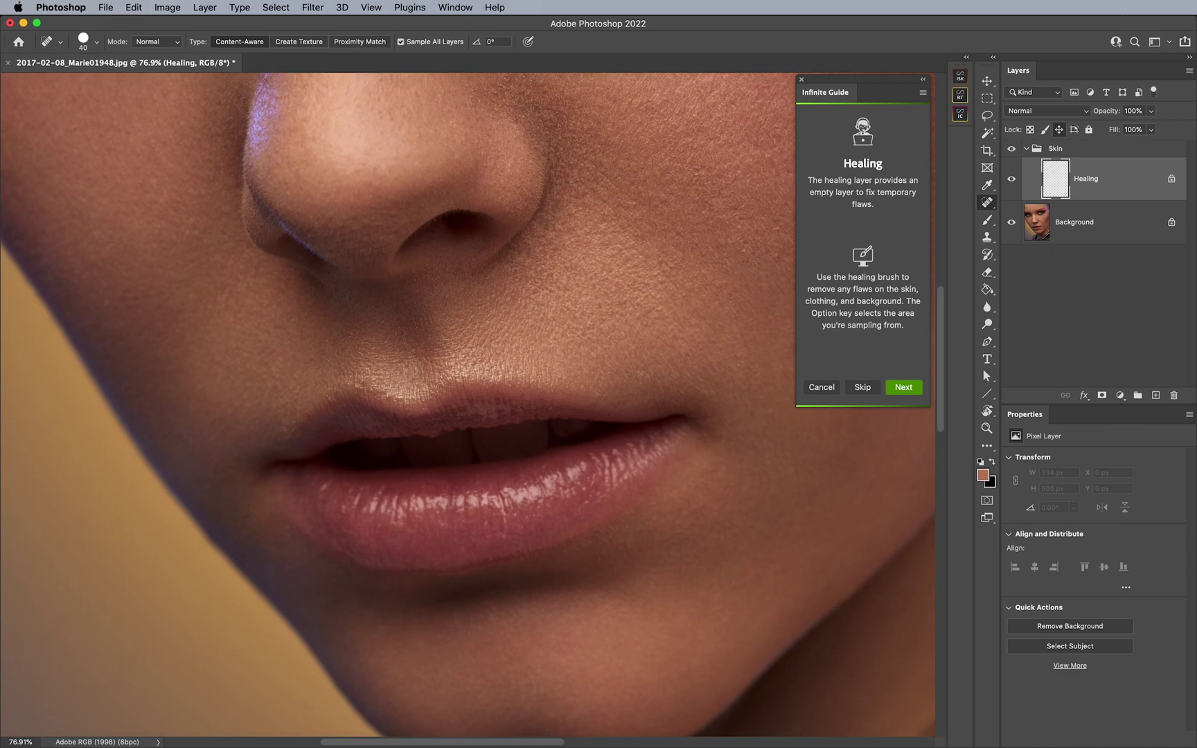
scroll(649, 200, "up", 3)
scroll(649, 200, "right", 3)
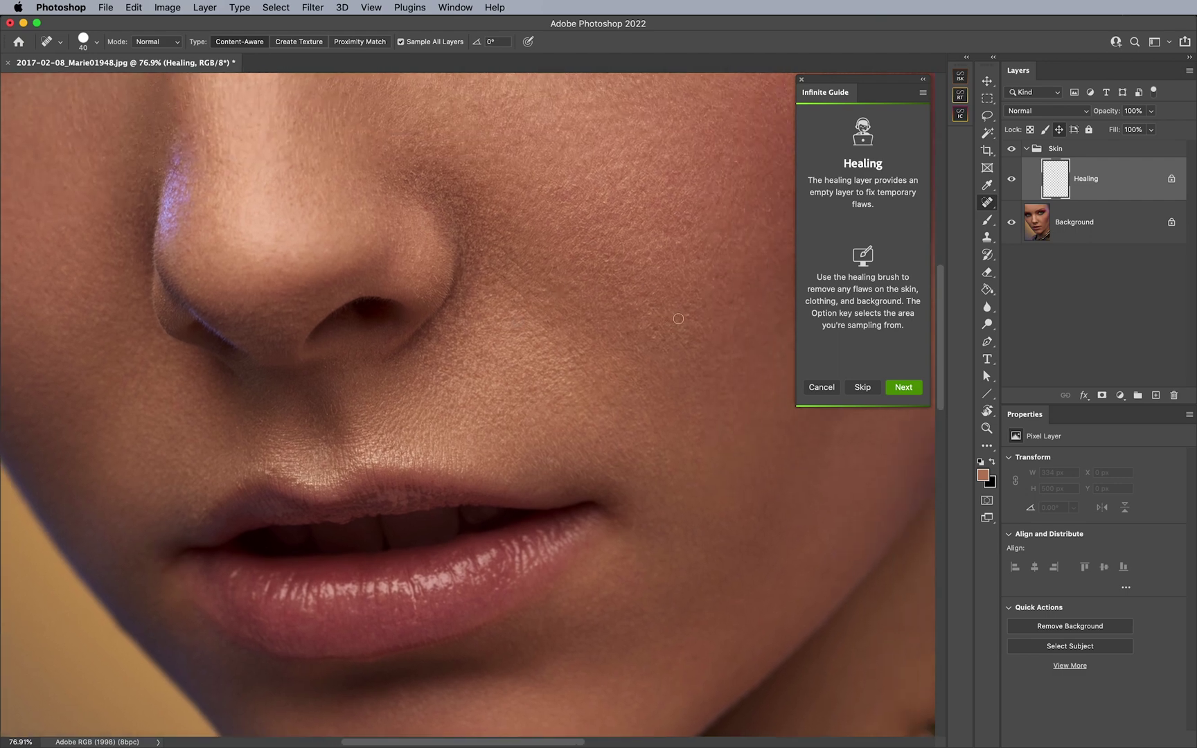
left_click(687, 316)
Advance past Inverted Highpass to the Anti Red step with its black-masked curves layer
left_click(904, 388)
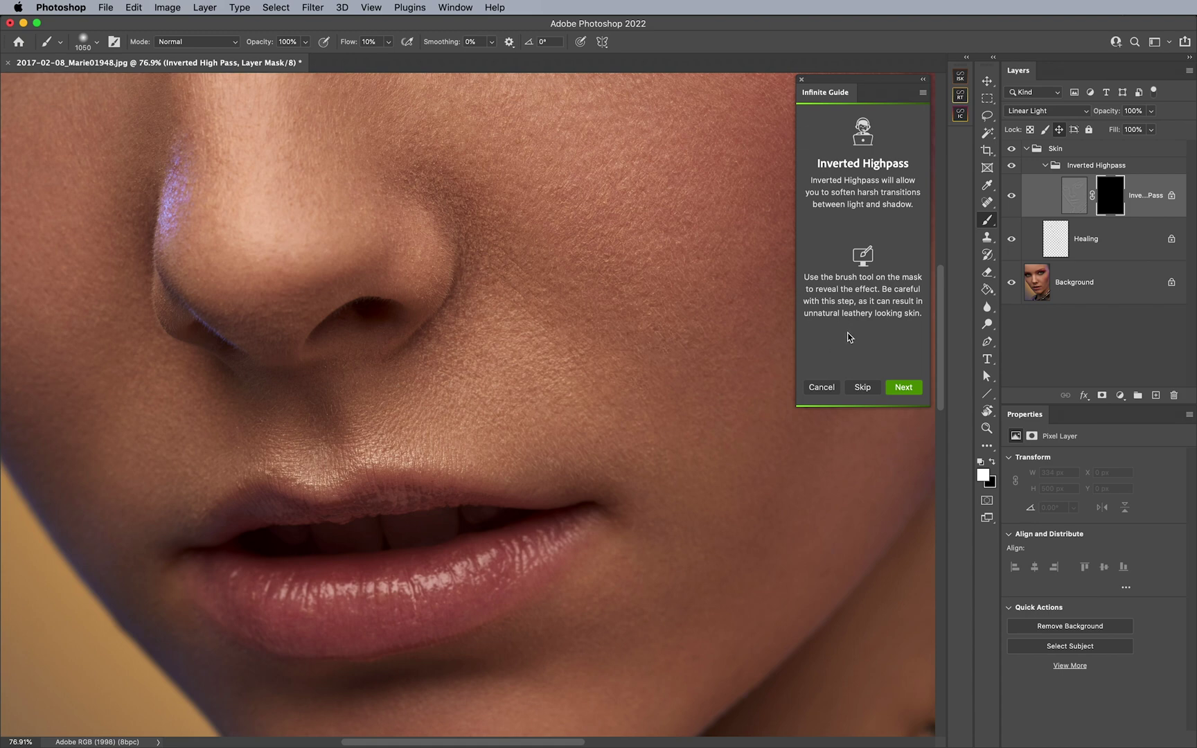
left_click(865, 391)
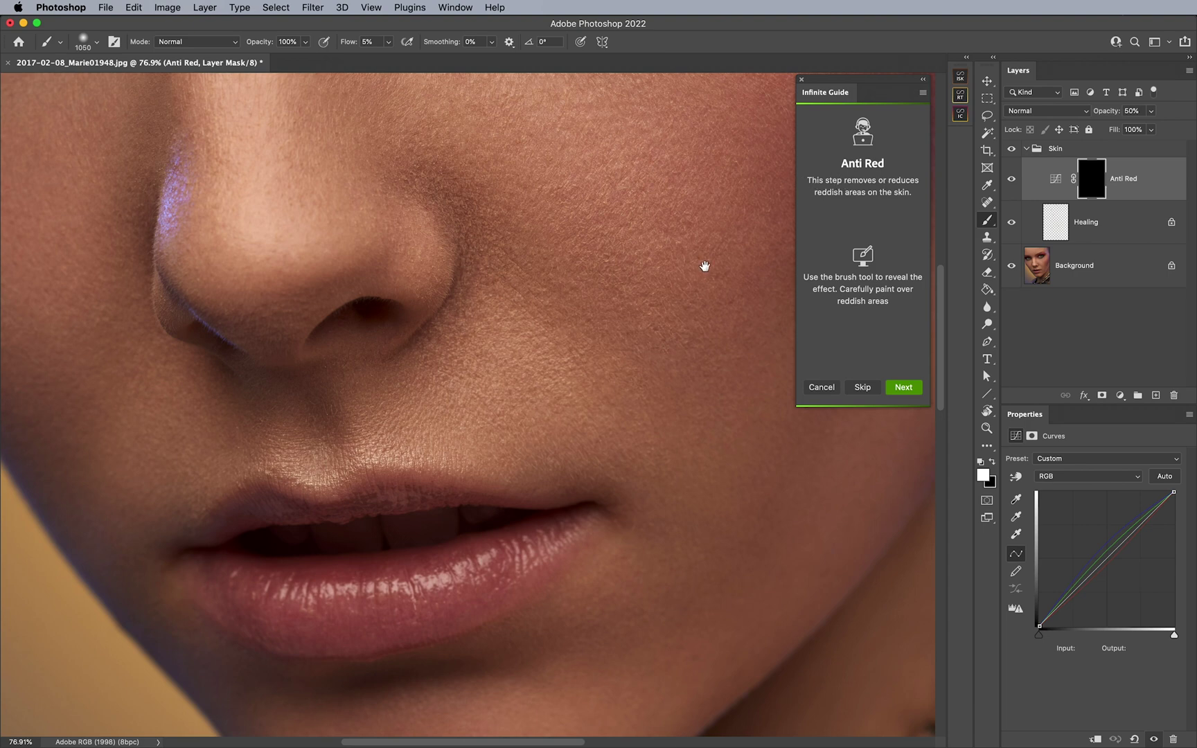
Paint anti-red over the cheek at 100% flow, undo it, and skip Anti Red
scroll(529, 425, "up", 5)
scroll(529, 424, "right", 3)
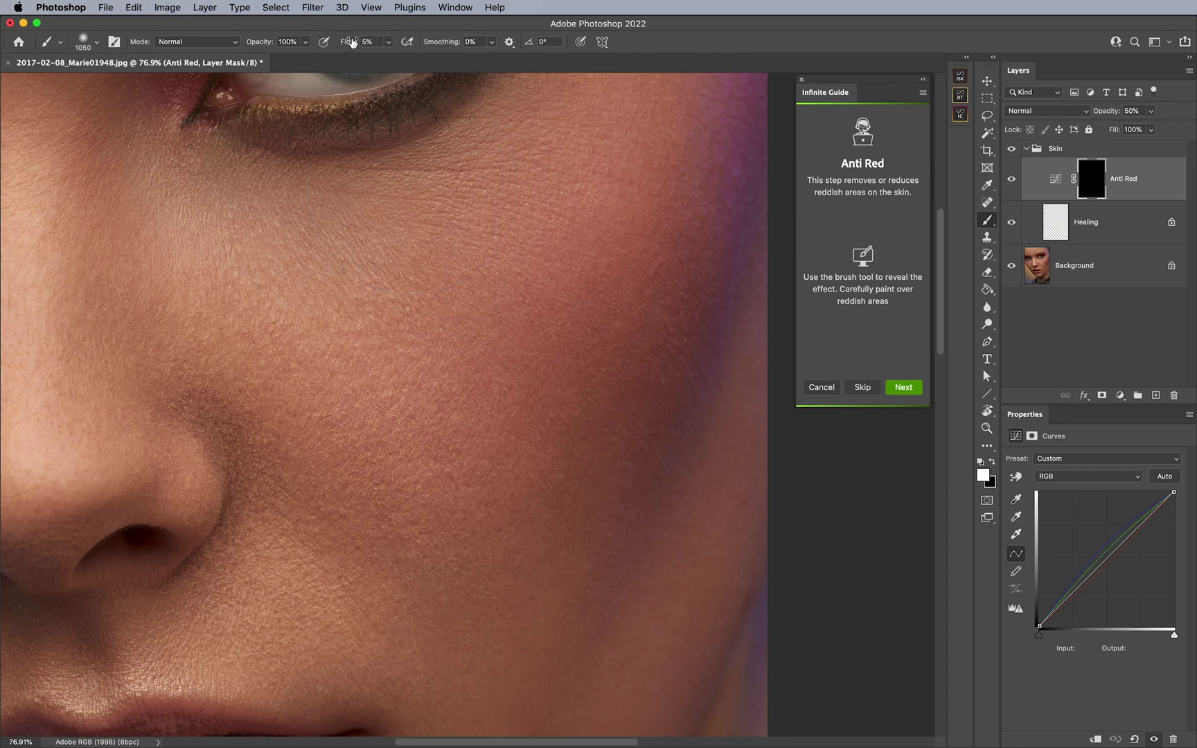
left_click_drag(352, 42, 485, 41)
mouse_move(627, 284)
left_mouse_down()
mouse_move(636, 317)
mouse_move(569, 526)
mouse_move(672, 325)
mouse_move(689, 219)
mouse_move(593, 487)
mouse_move(513, 562)
left_mouse_up()
key("super+z")
left_click(866, 389)
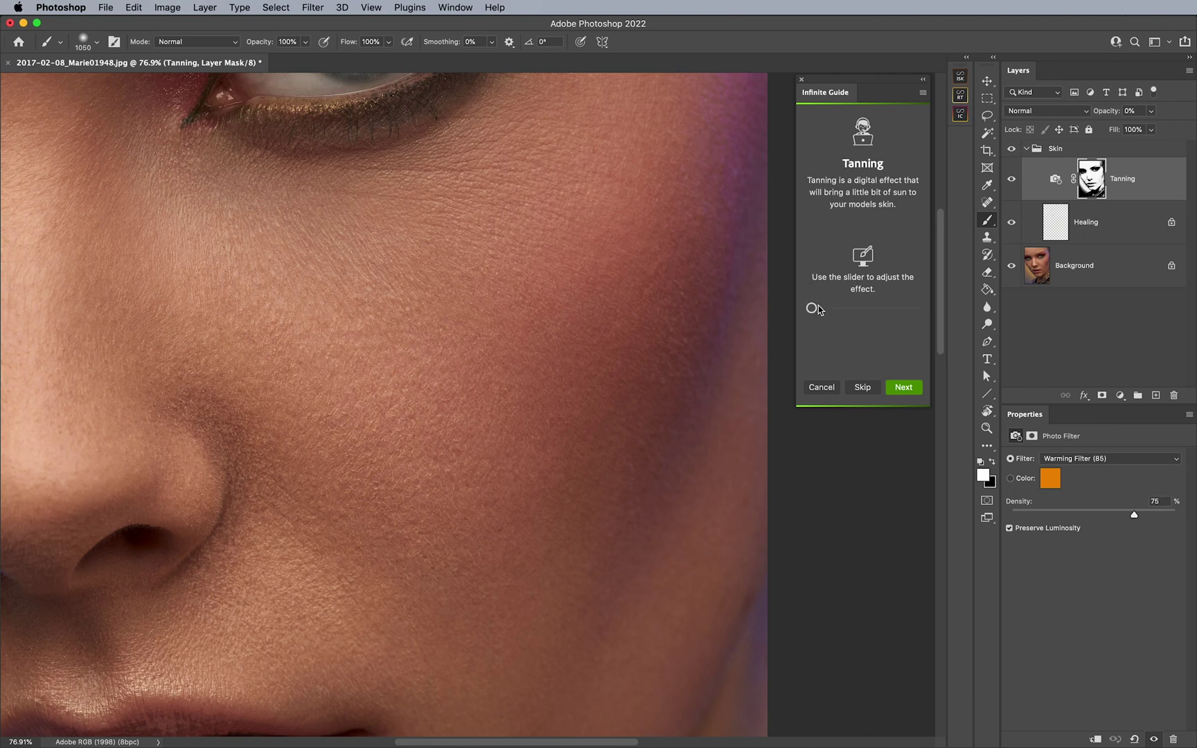
Preview the Tanning warming effect at 44%, then skip the Tanning step
left_click_drag(812, 309, 837, 313)
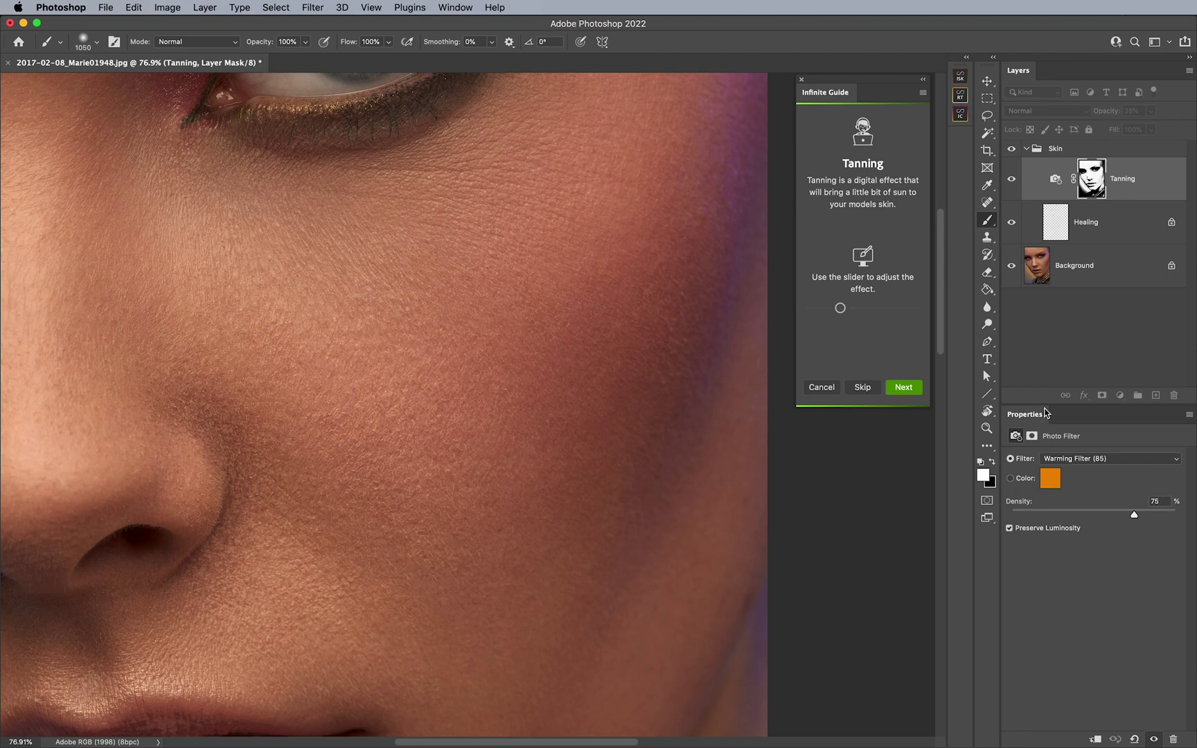
left_click(863, 389)
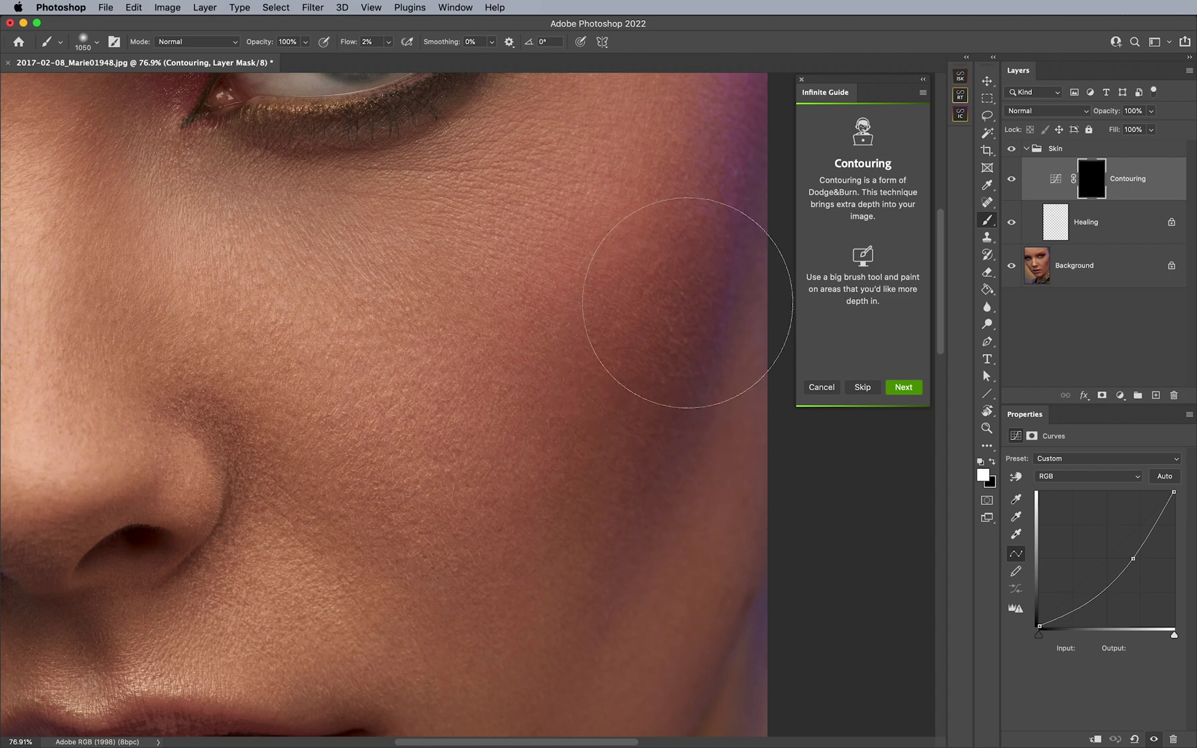
Paint 2%-flow contouring onto the cheek and advance to the Highlighting step
mouse_move(687, 303)
left_mouse_down()
mouse_move(548, 583)
mouse_move(667, 237)
mouse_move(518, 548)
mouse_move(698, 215)
mouse_move(499, 527)
left_mouse_up()
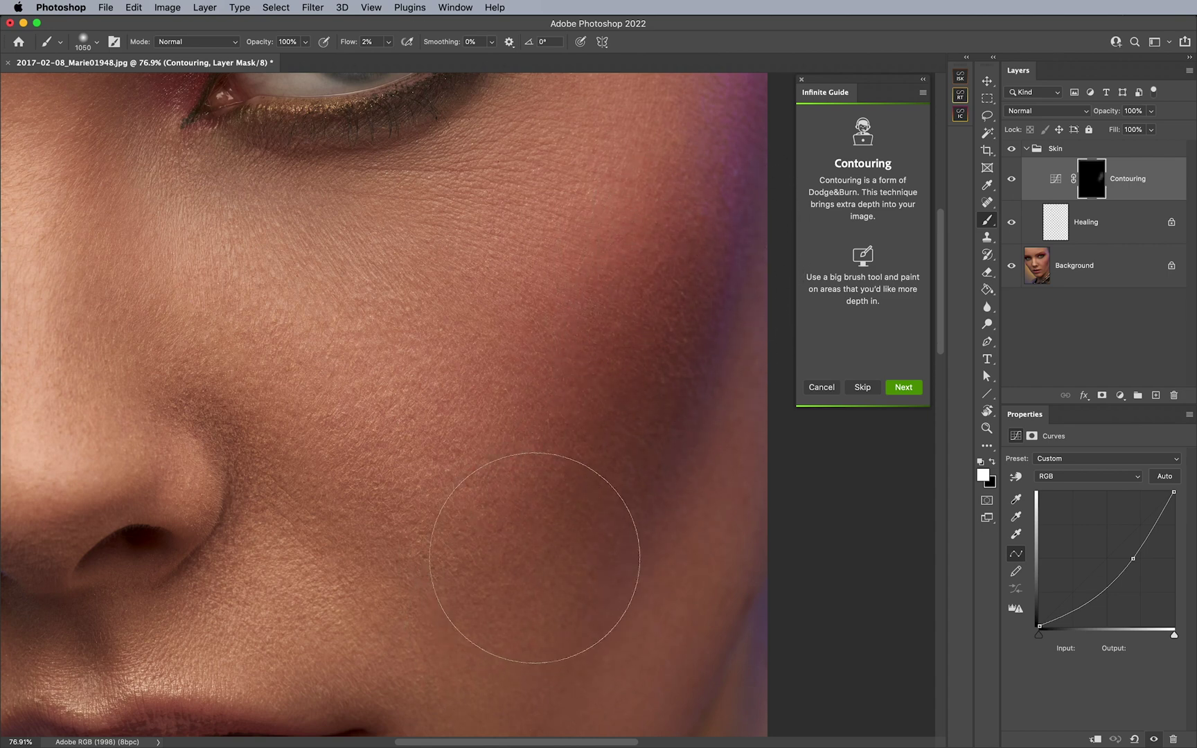
left_click(906, 392)
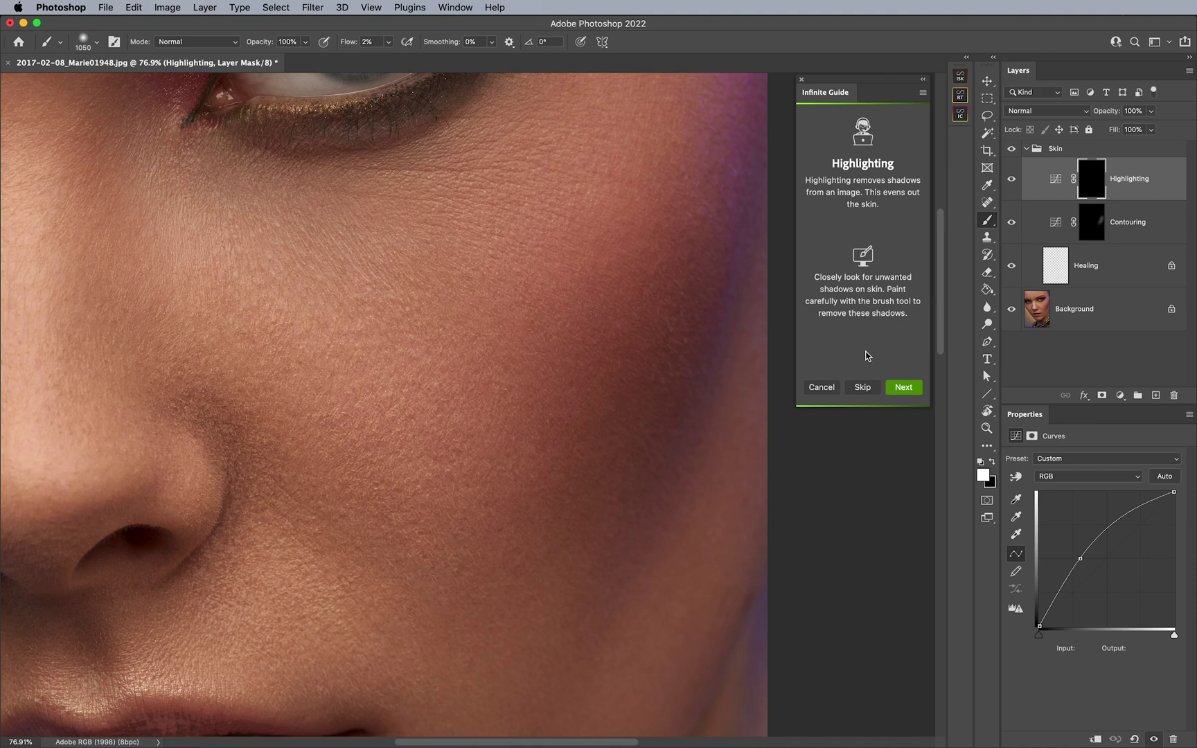
Cancel the guided workflow, choosing Keep layers
left_click(830, 389)
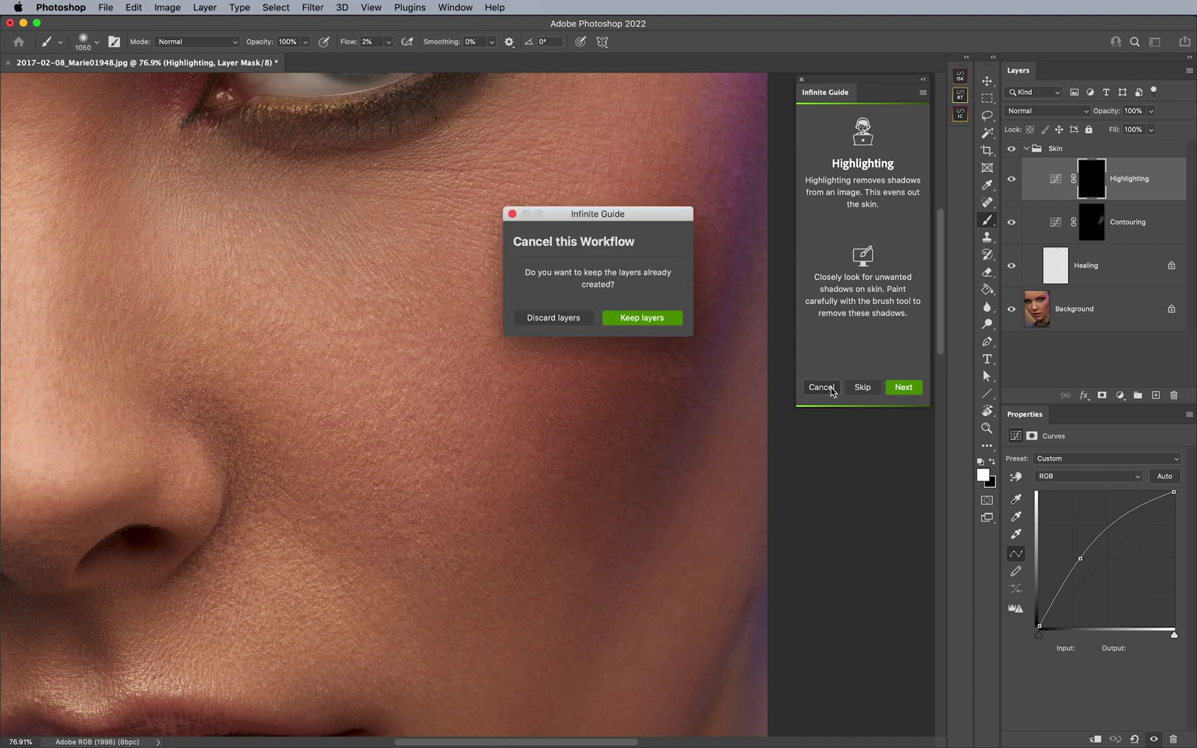
left_click(646, 318)
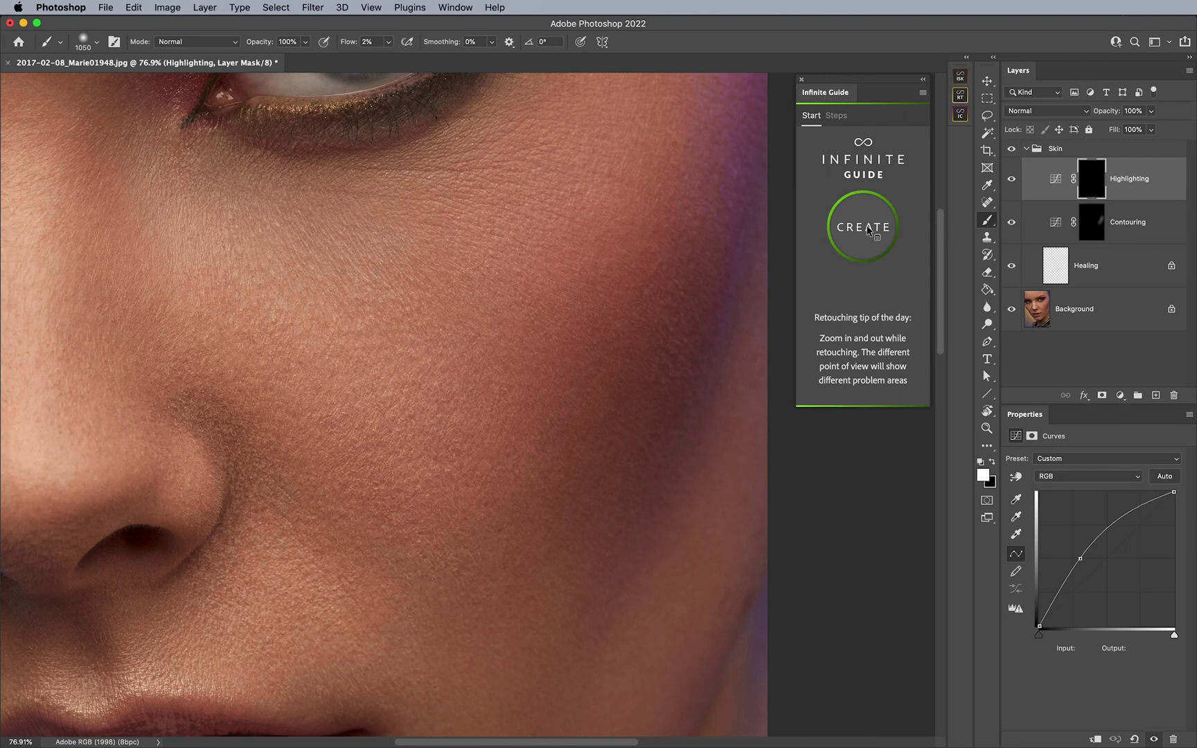
Open the workflow list and switch off the Eyebrows, Eyelashes, Eye Shadow, Iris Color and Light Reflex steps
left_click(863, 230)
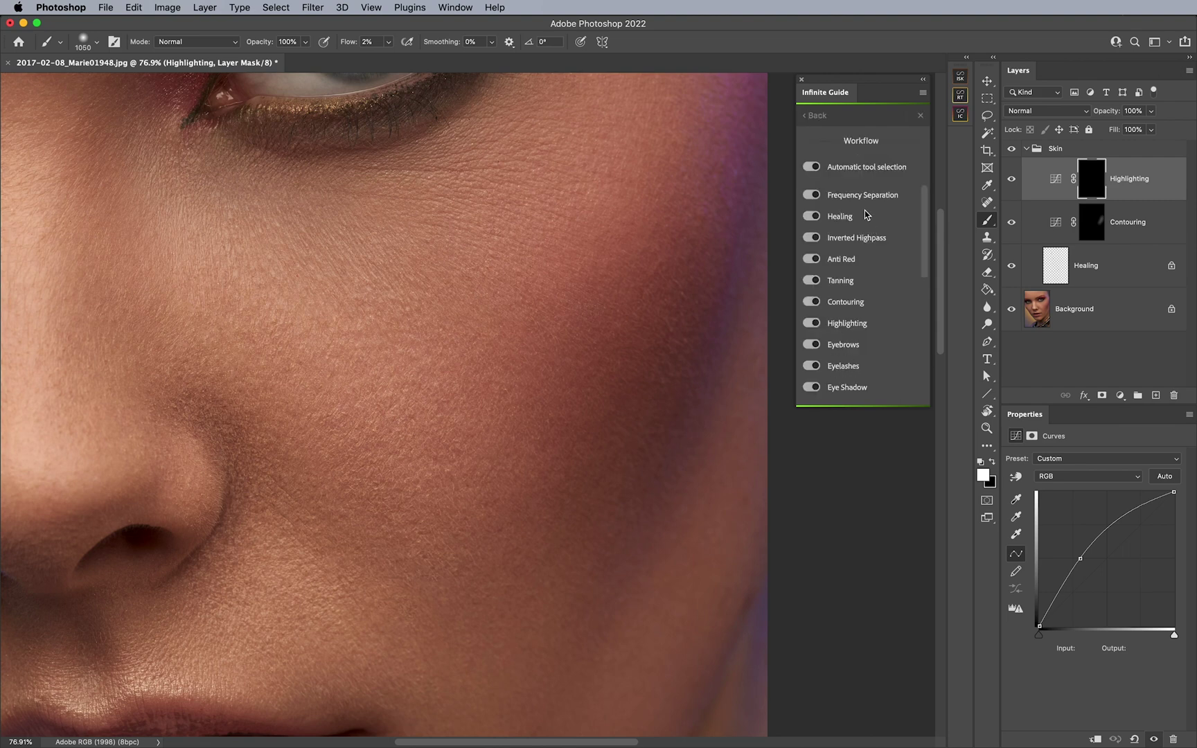
scroll(924, 215, "down", 3)
left_click(809, 273)
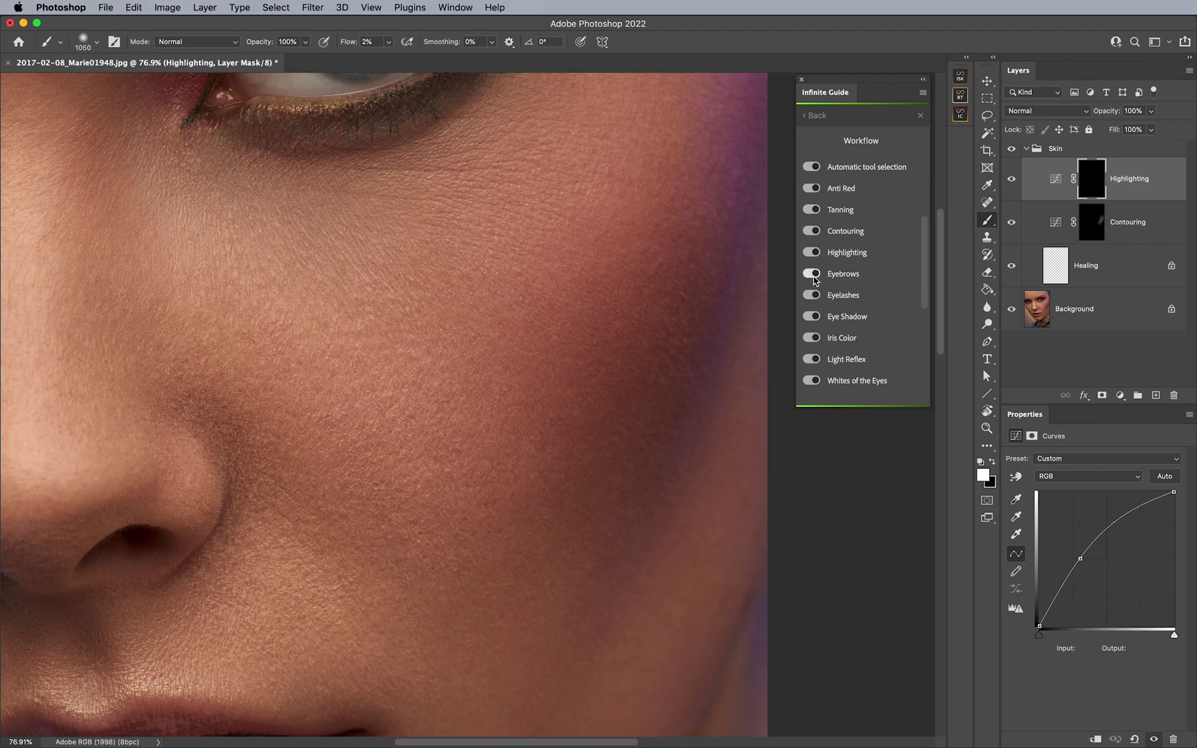
left_click(809, 295)
left_click(810, 317)
left_click(810, 338)
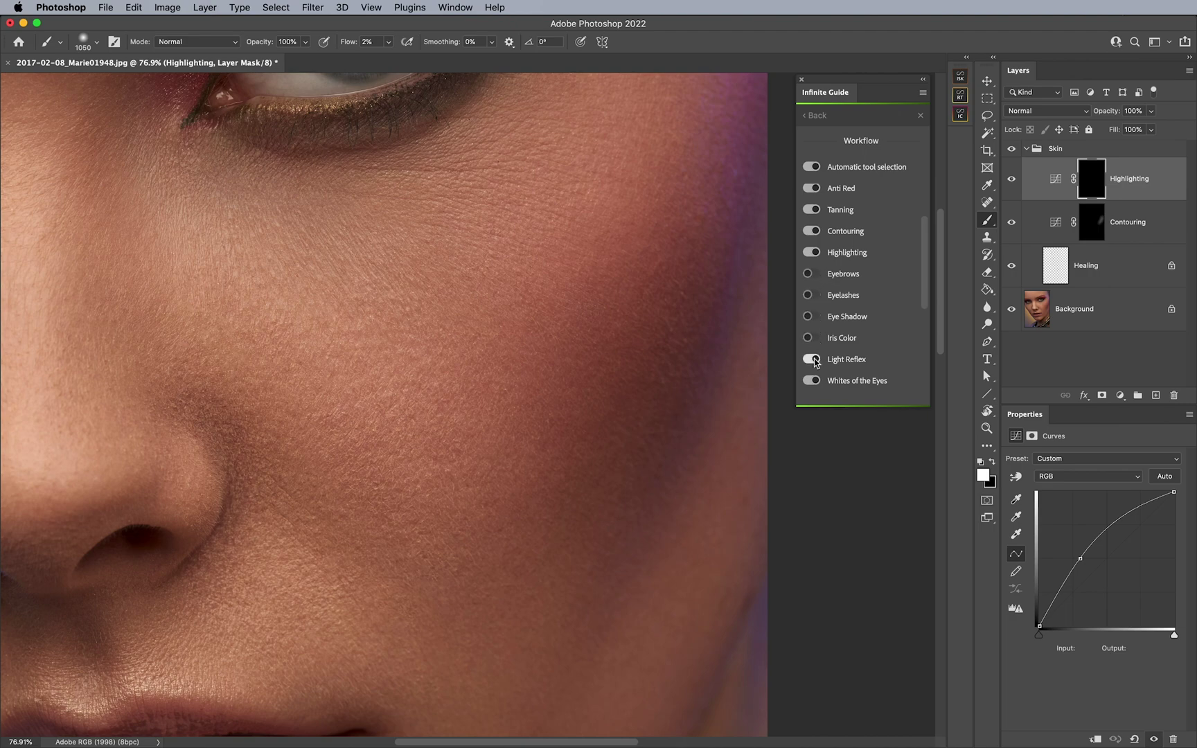
left_click(810, 359)
Switch off Highlights, Shadows, Whites of the Eyes, Softening, Lip Gloss, Lipstick Color, Light Source and Vignetting
scroll(920, 272, "down", 6)
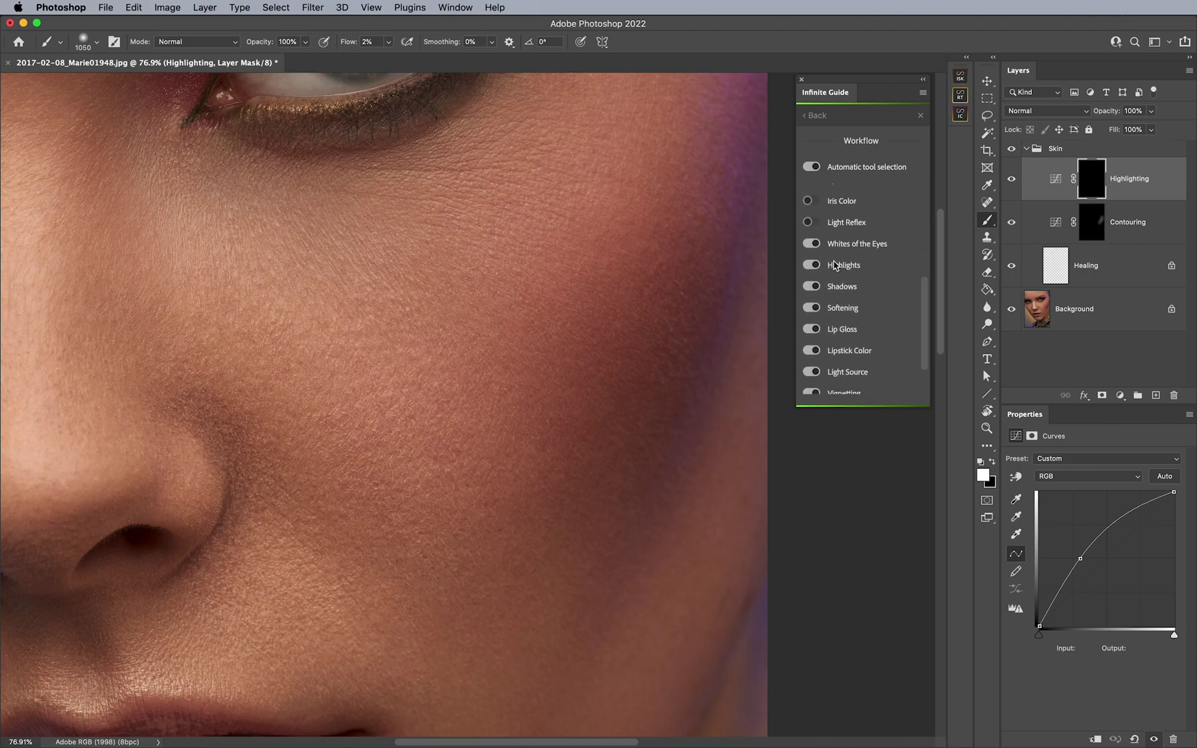
left_click(809, 266)
left_click(812, 285)
left_click(810, 243)
left_click(810, 308)
left_click(811, 330)
left_click(810, 350)
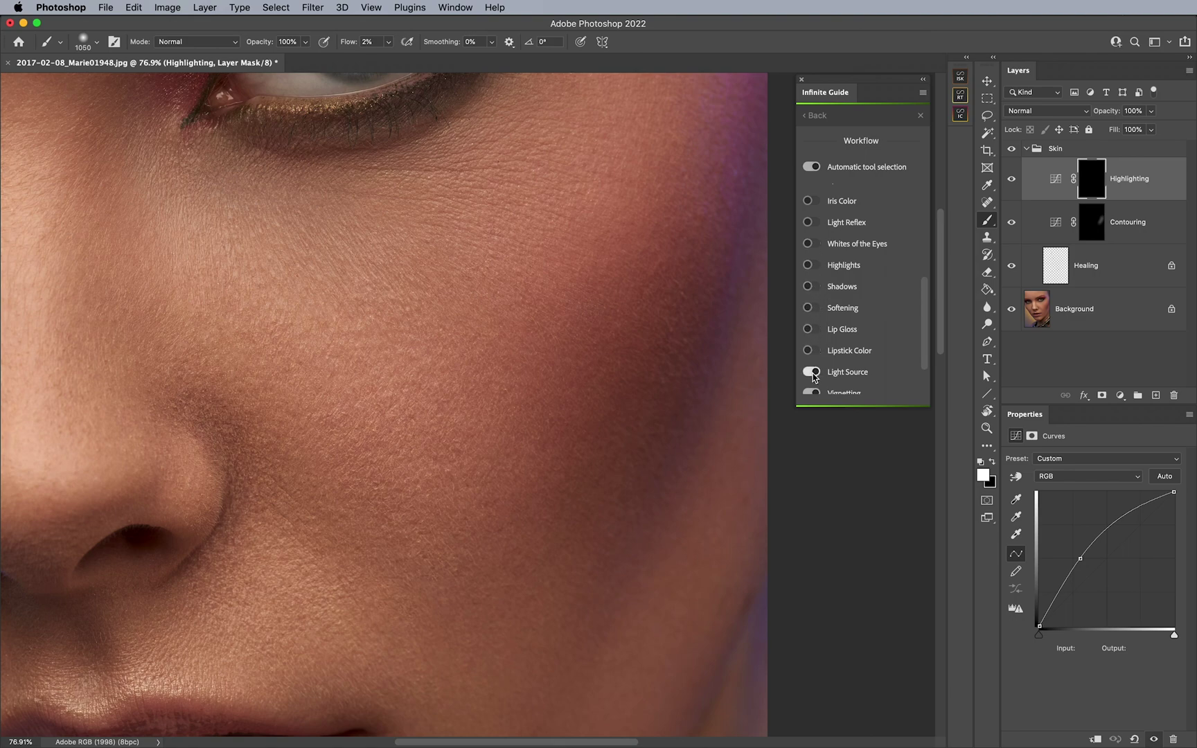
left_click(810, 372)
scroll(918, 347, "down", 2)
left_click(811, 340)
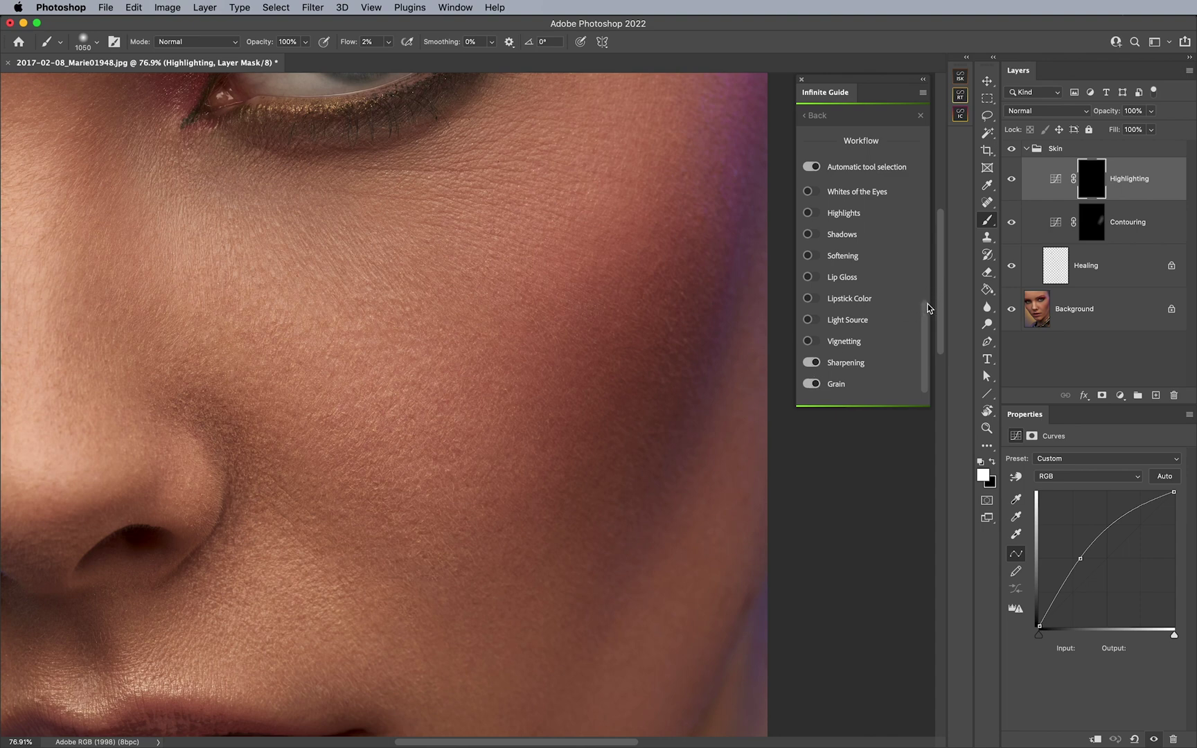
Switch off Frequency Separation through Highlighting, keeping only Sharpening and Grain, and start the guided retouch
left_click_drag(928, 309, 929, 193)
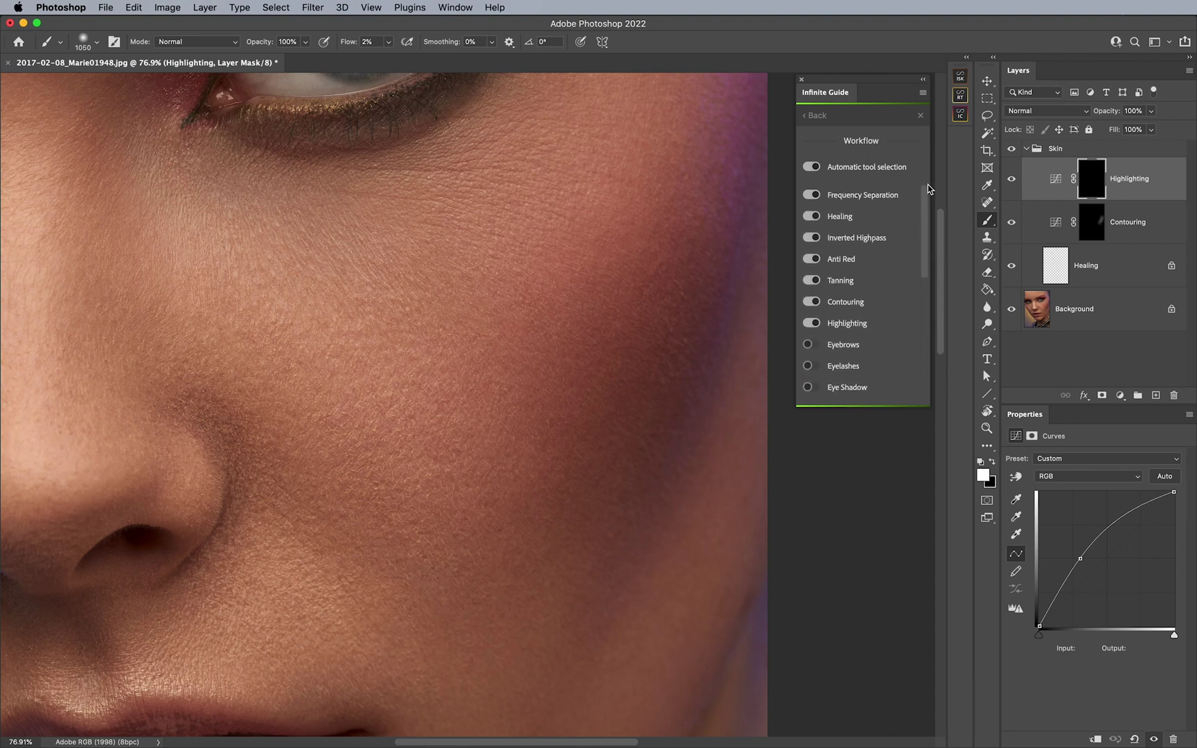
left_click(812, 195)
left_click(811, 216)
left_click(812, 238)
left_click(812, 259)
left_click(812, 280)
left_click(812, 302)
left_click(812, 323)
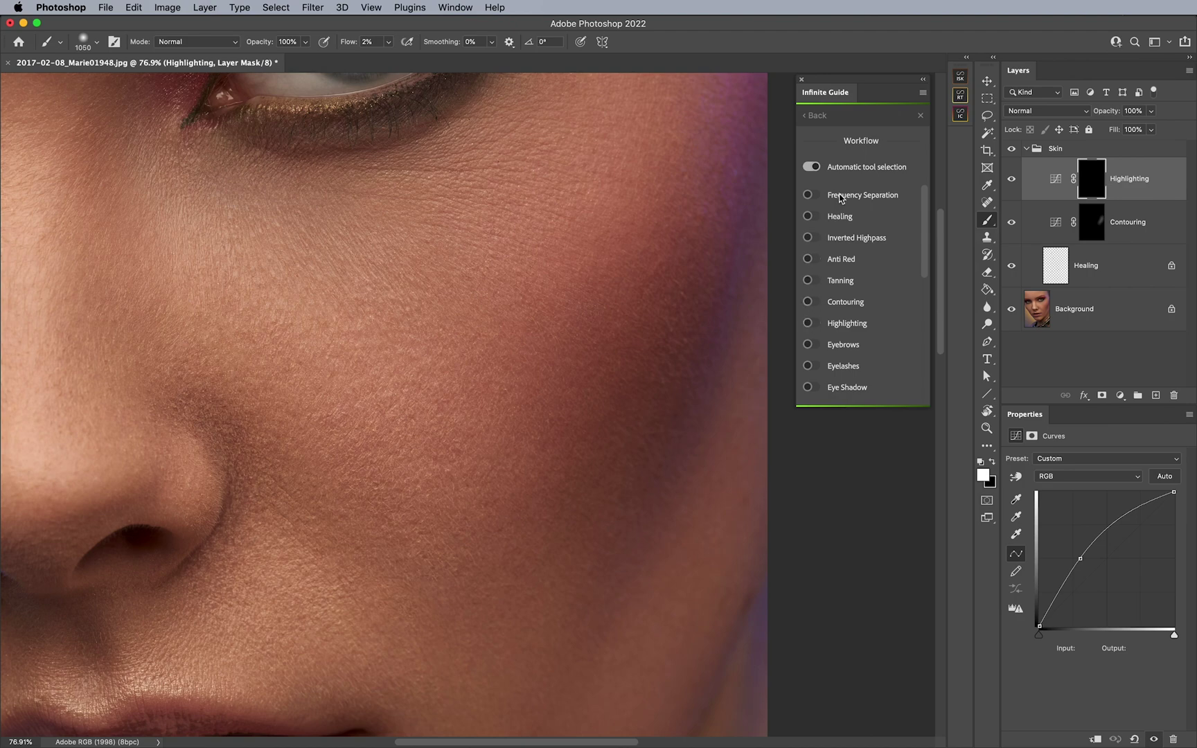
left_click(823, 116)
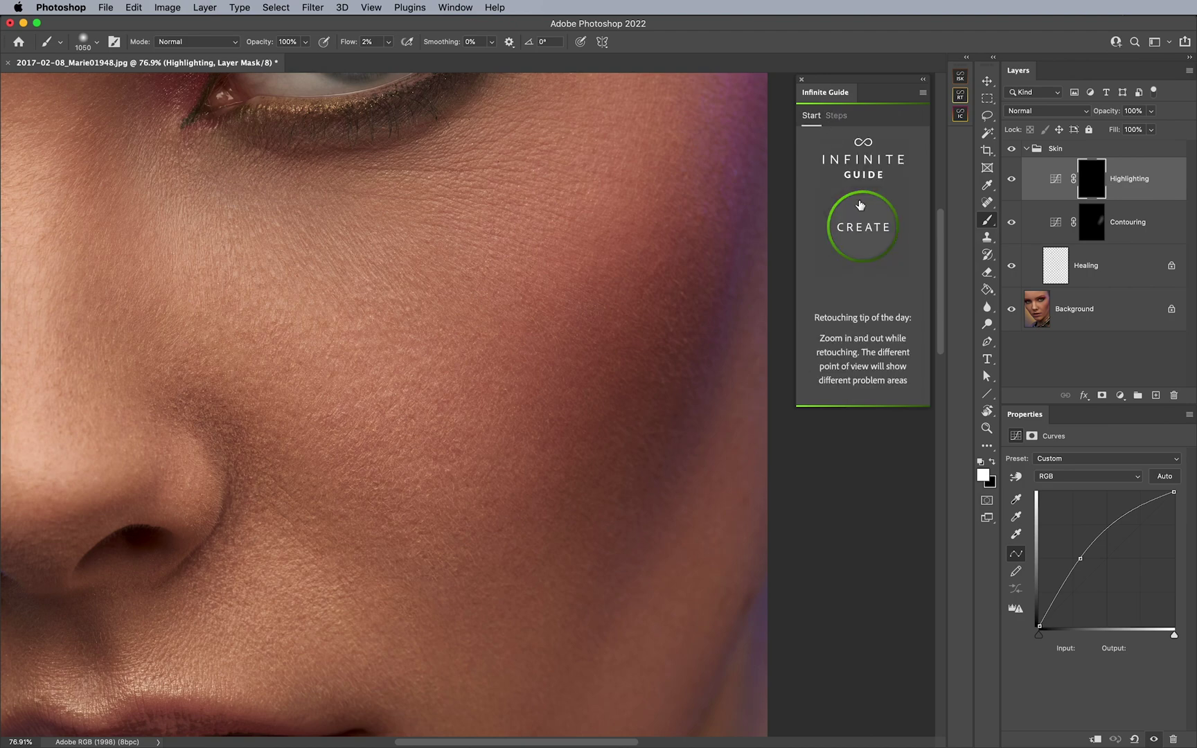
left_click(863, 227)
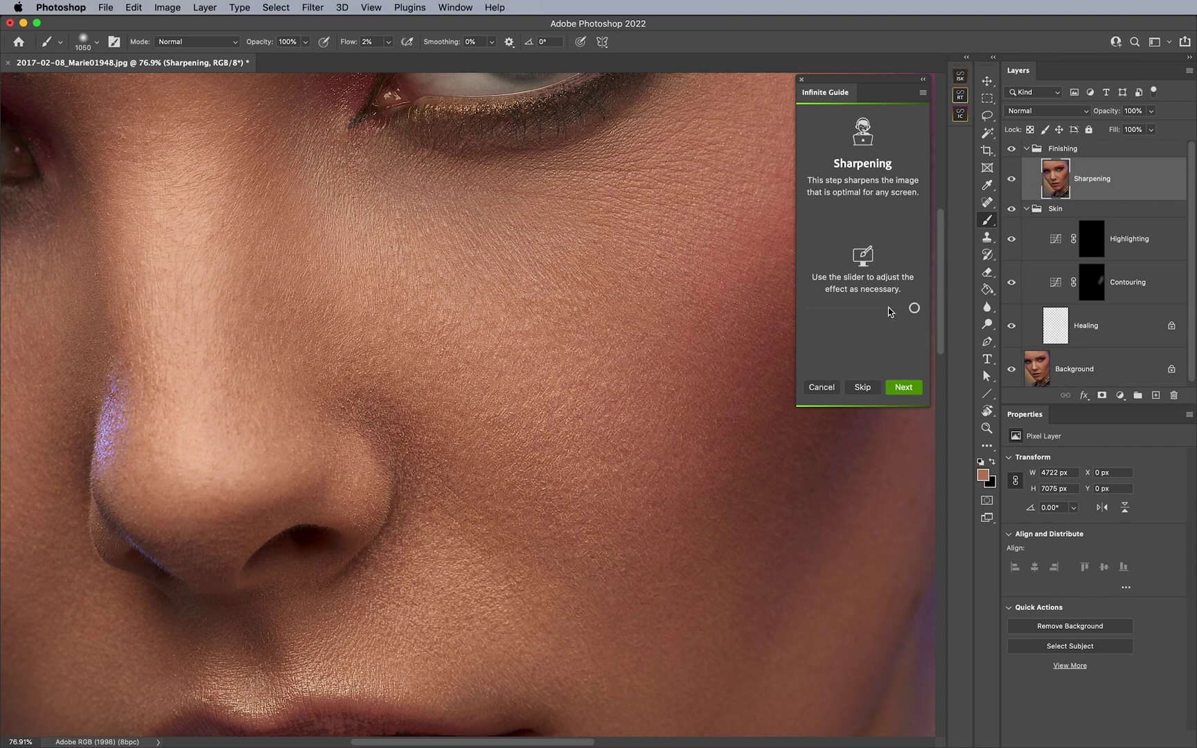
Fine-tune the Sharpening strength, then the Grain amount, and finish the guide
left_click_drag(914, 310, 832, 309)
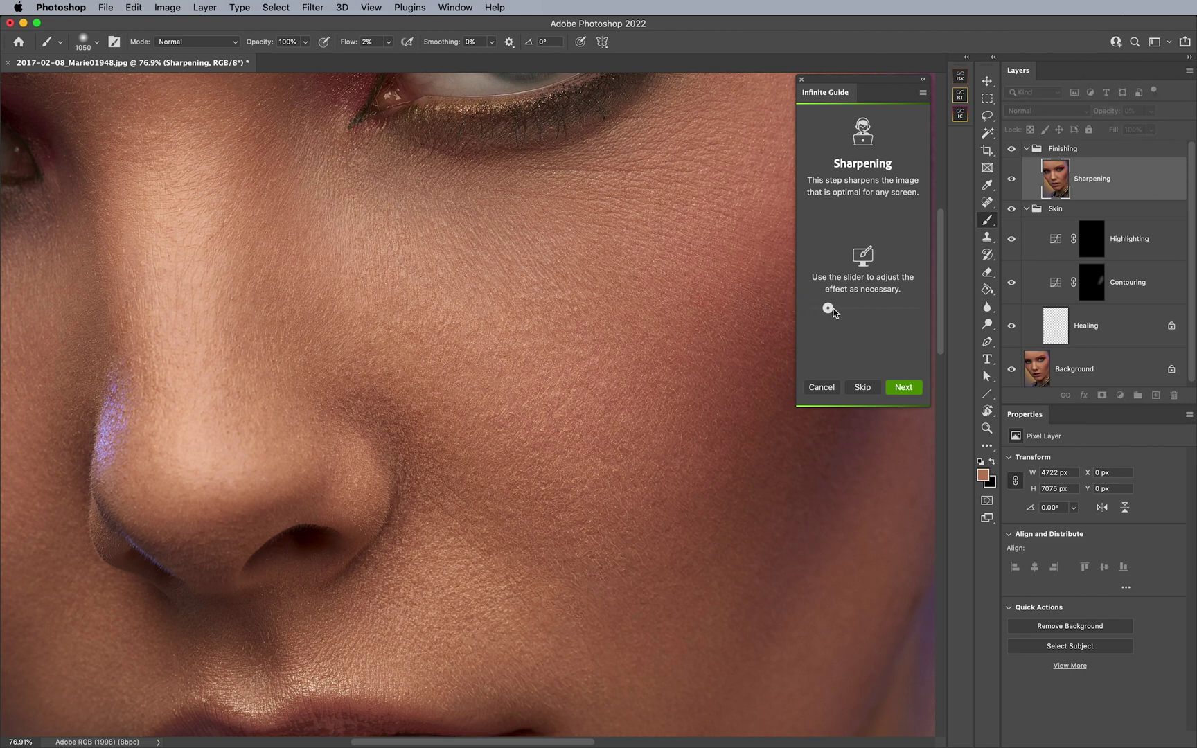
left_click_drag(836, 309, 865, 314)
left_click(895, 385)
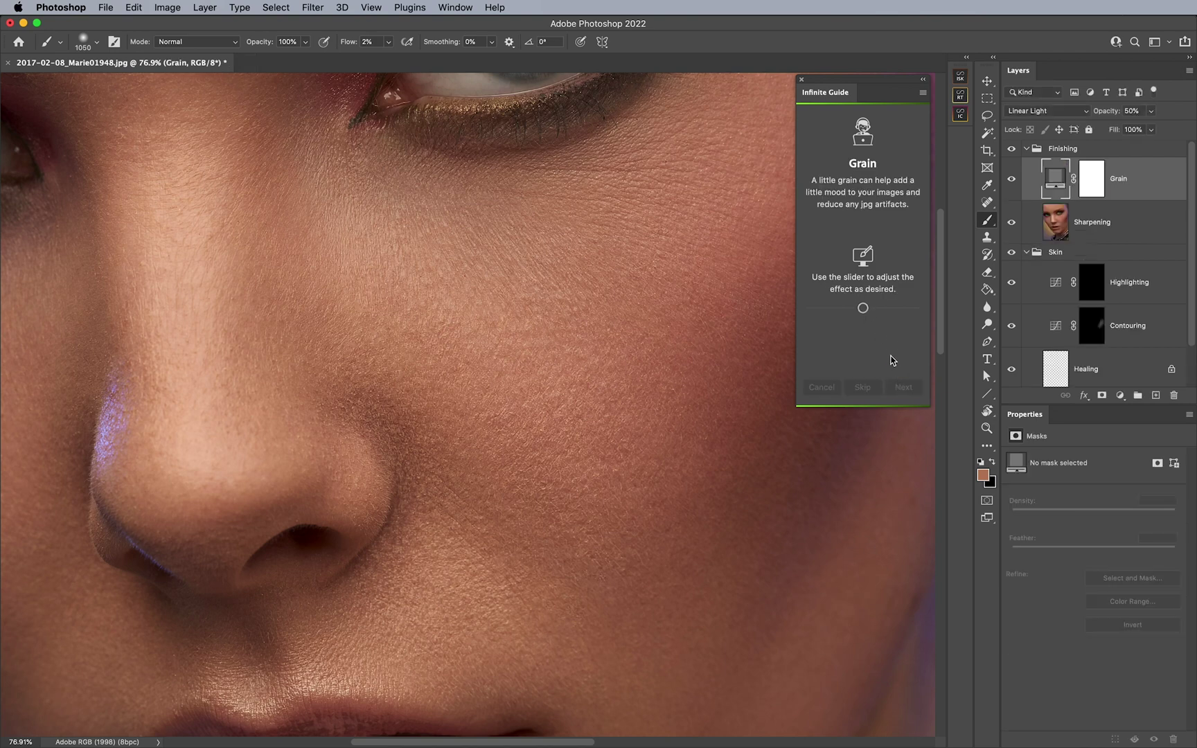
mouse_move(864, 312)
left_mouse_down()
mouse_move(892, 311)
mouse_move(846, 309)
left_mouse_up()
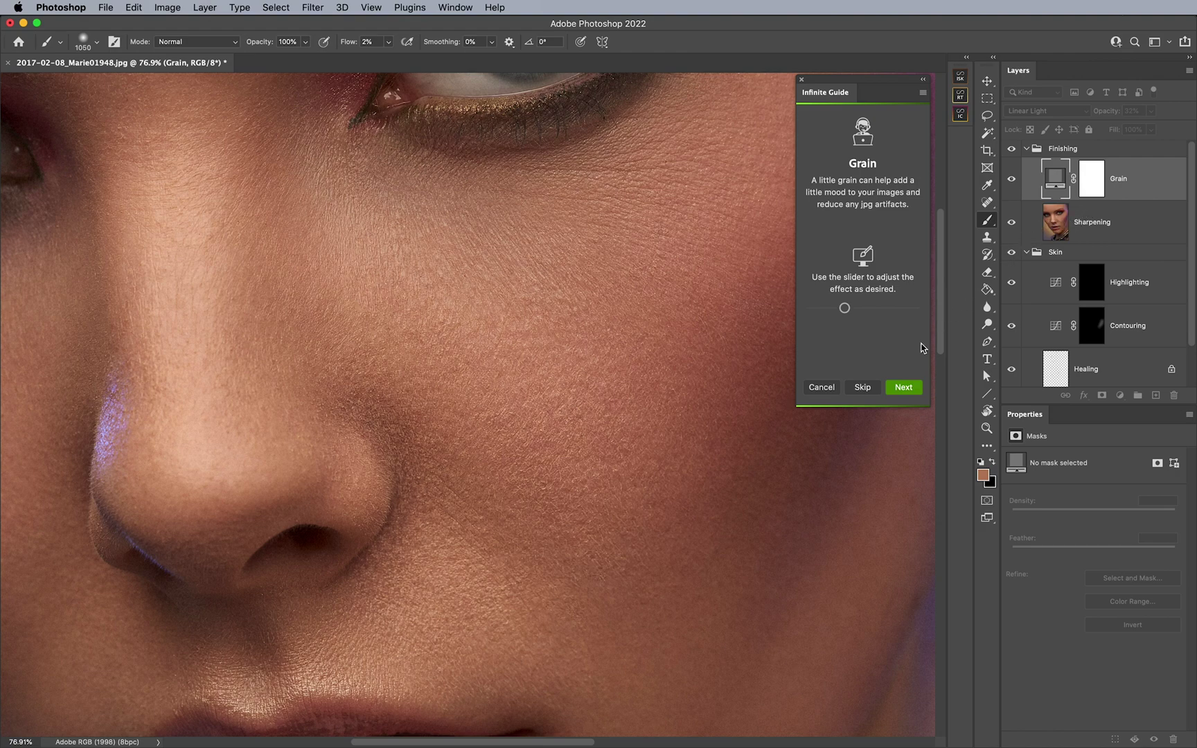
left_click(903, 387)
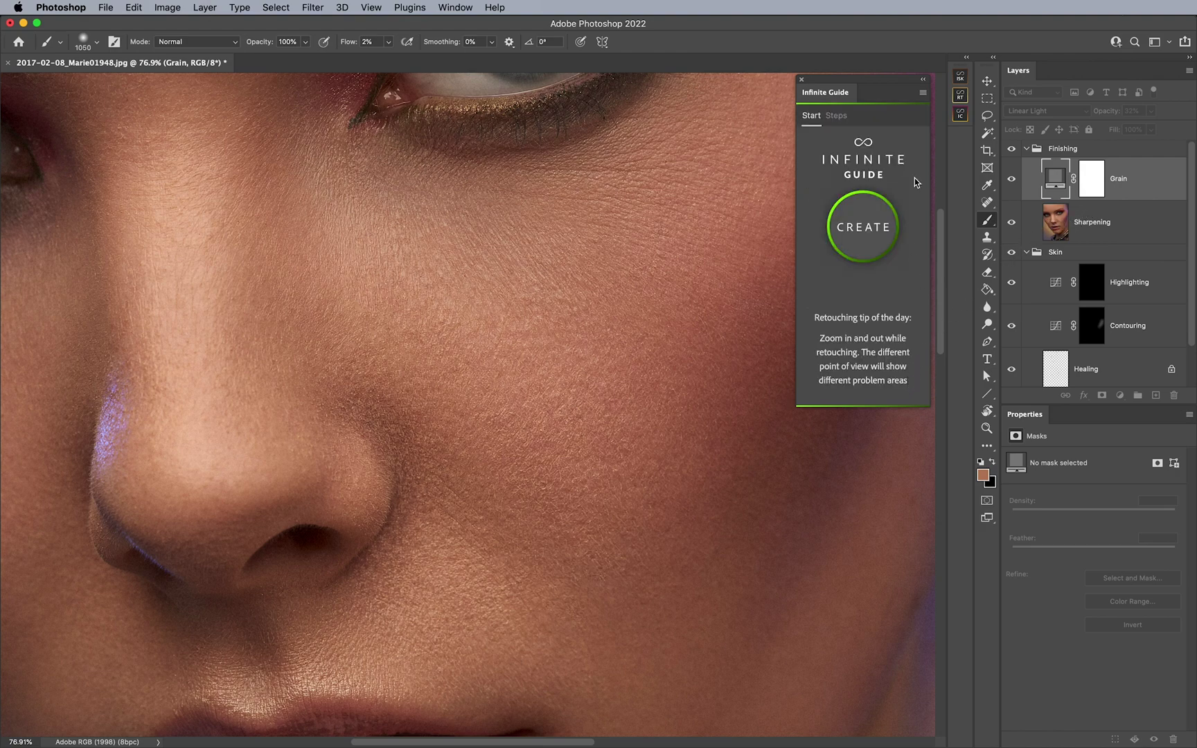
left_click(1026, 253)
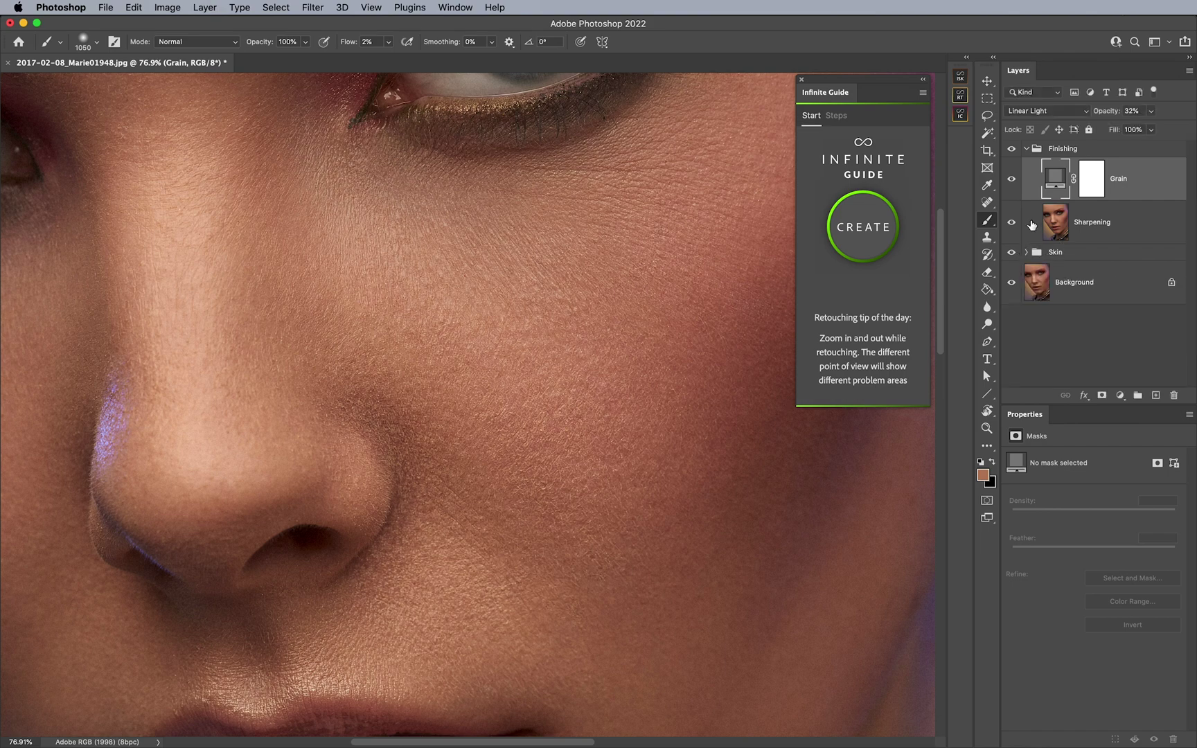
left_click(1032, 152)
left_click(1027, 149)
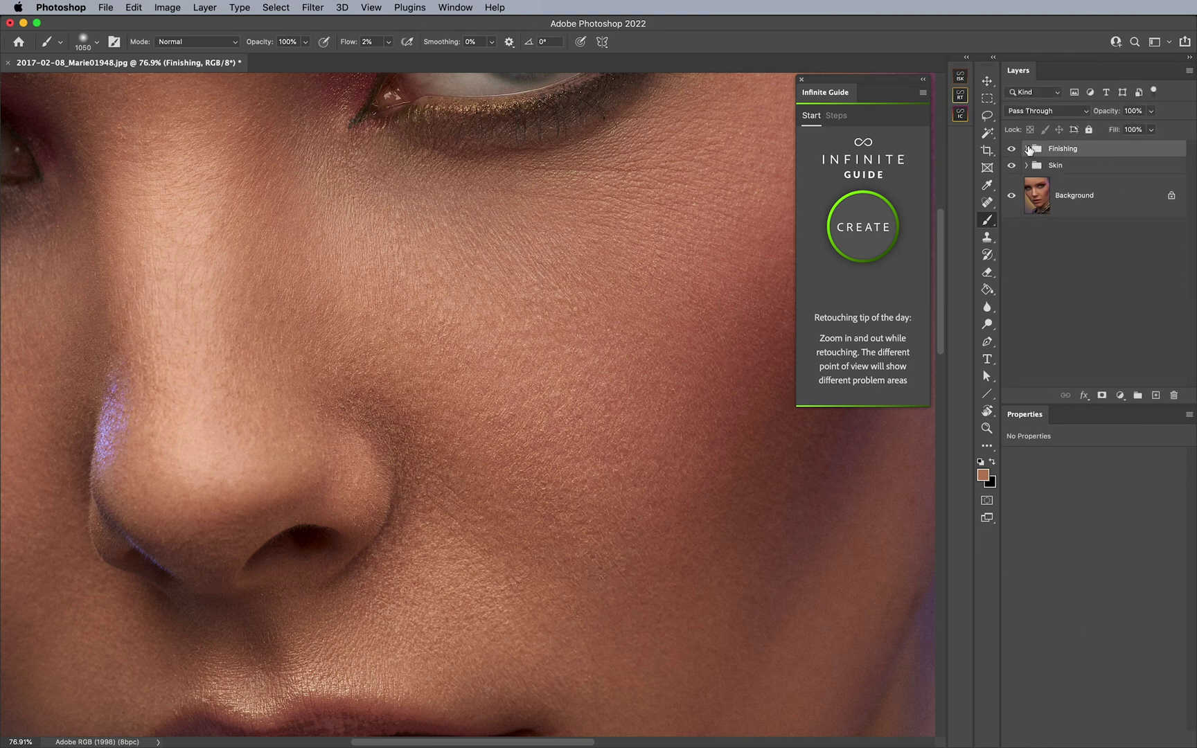
left_click(1026, 166)
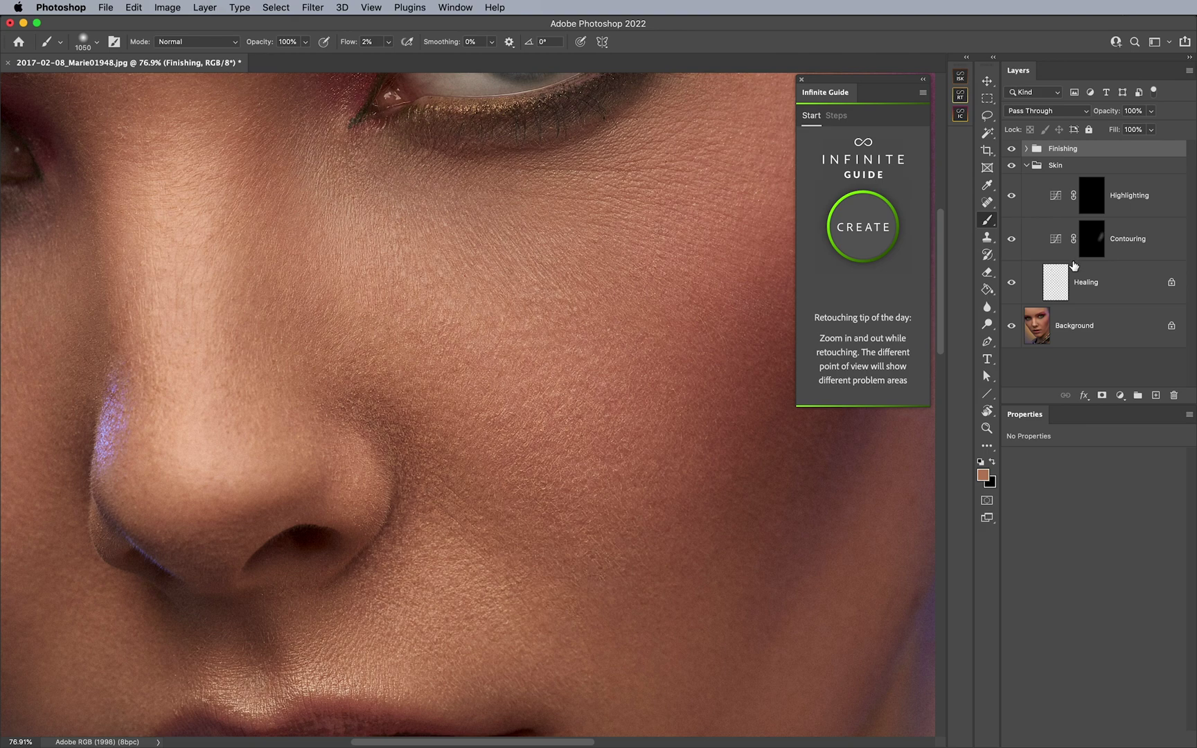
left_click(1026, 149)
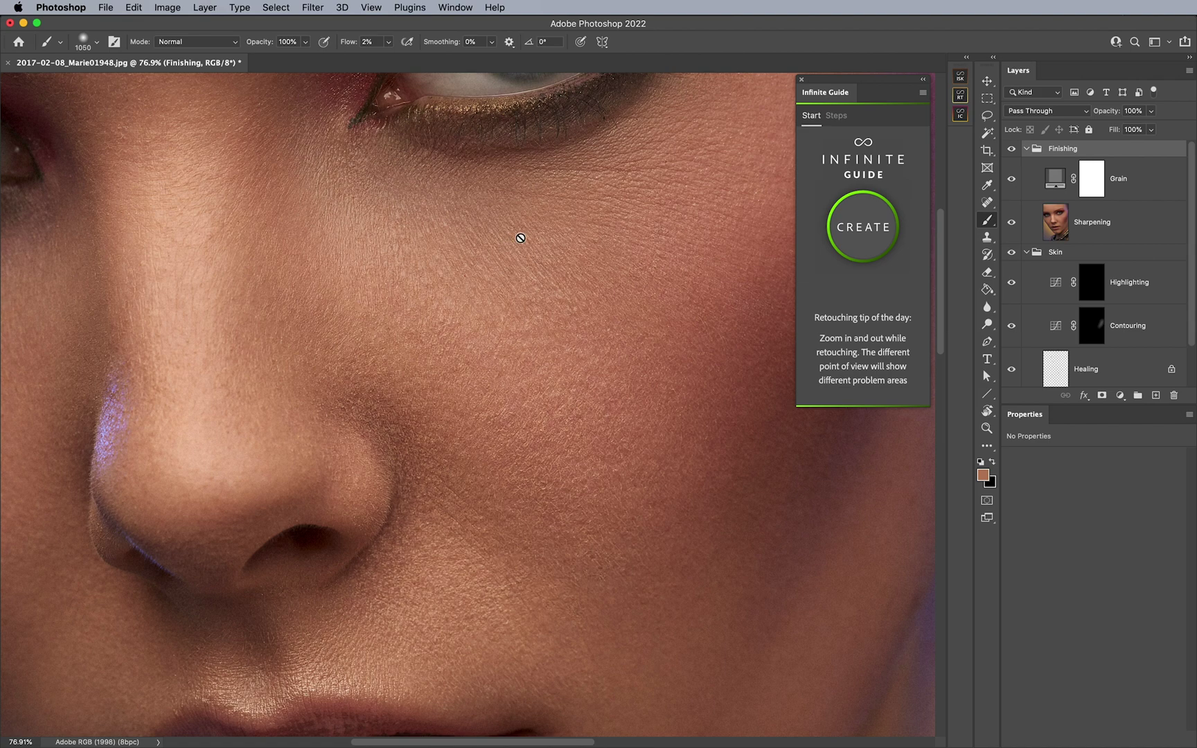
Browse the guide's Steps list, then go back to Start and open the Workflow list at Frequency Separation
left_click(840, 118)
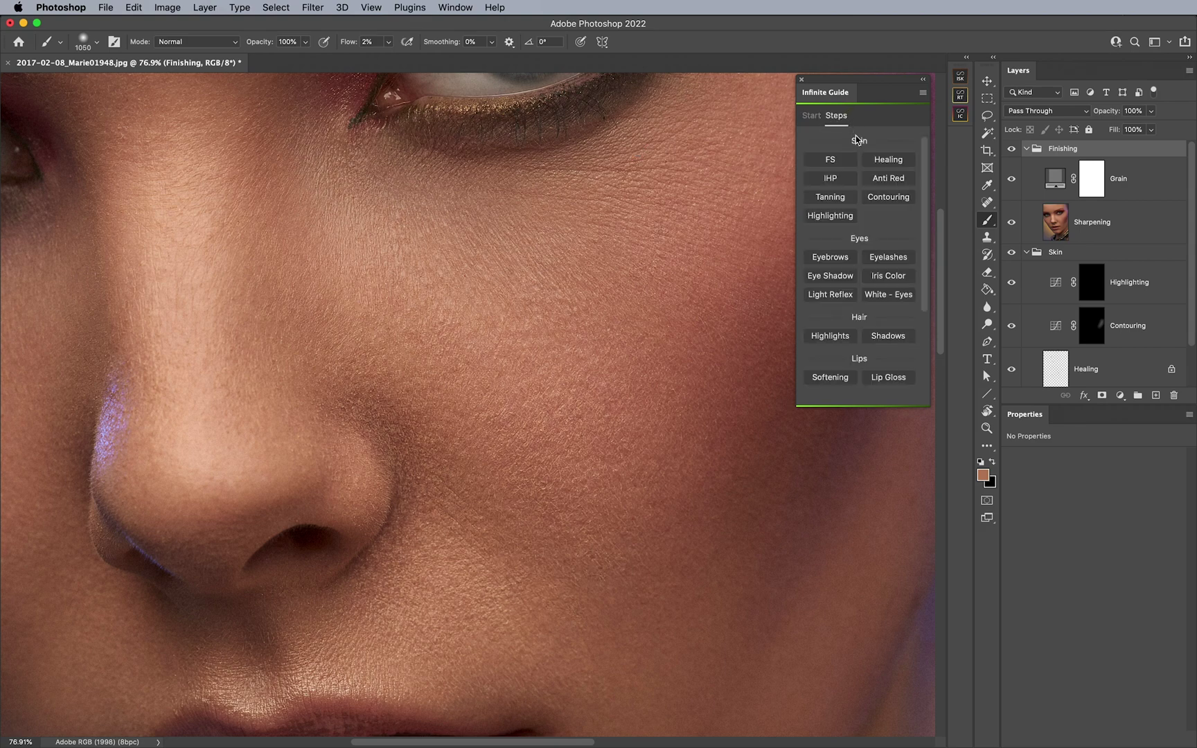
scroll(919, 305, "down", 5)
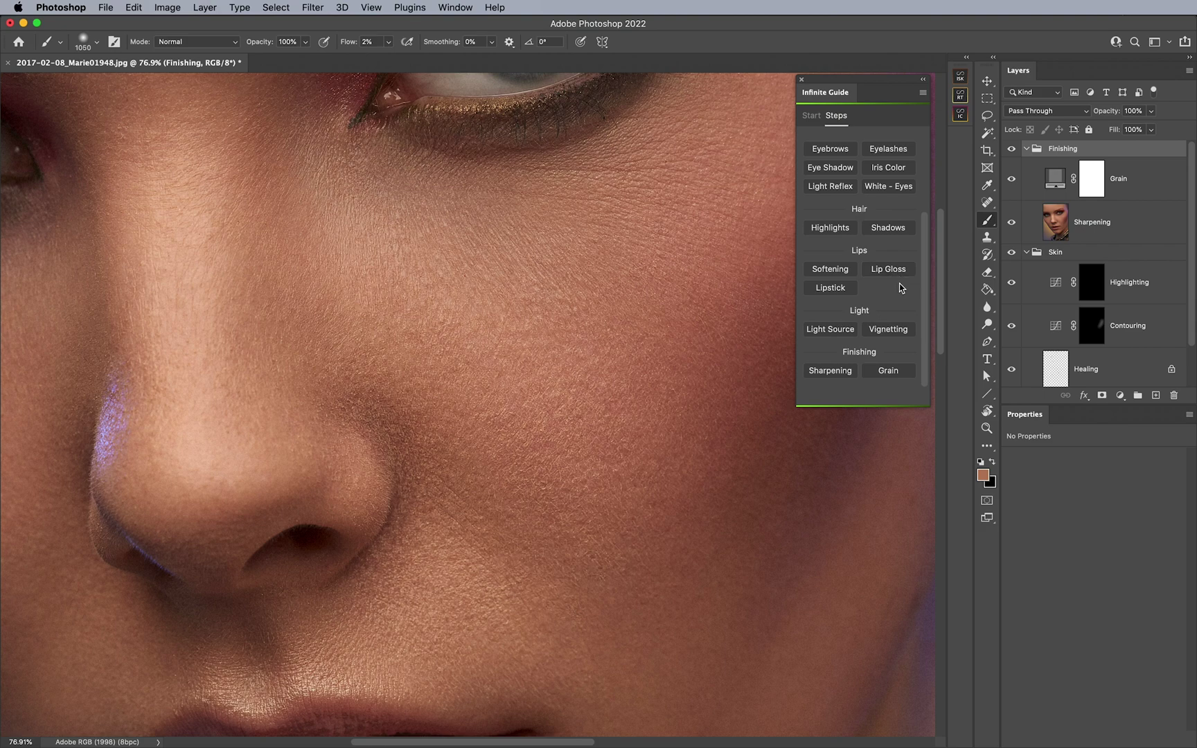
left_click(813, 117)
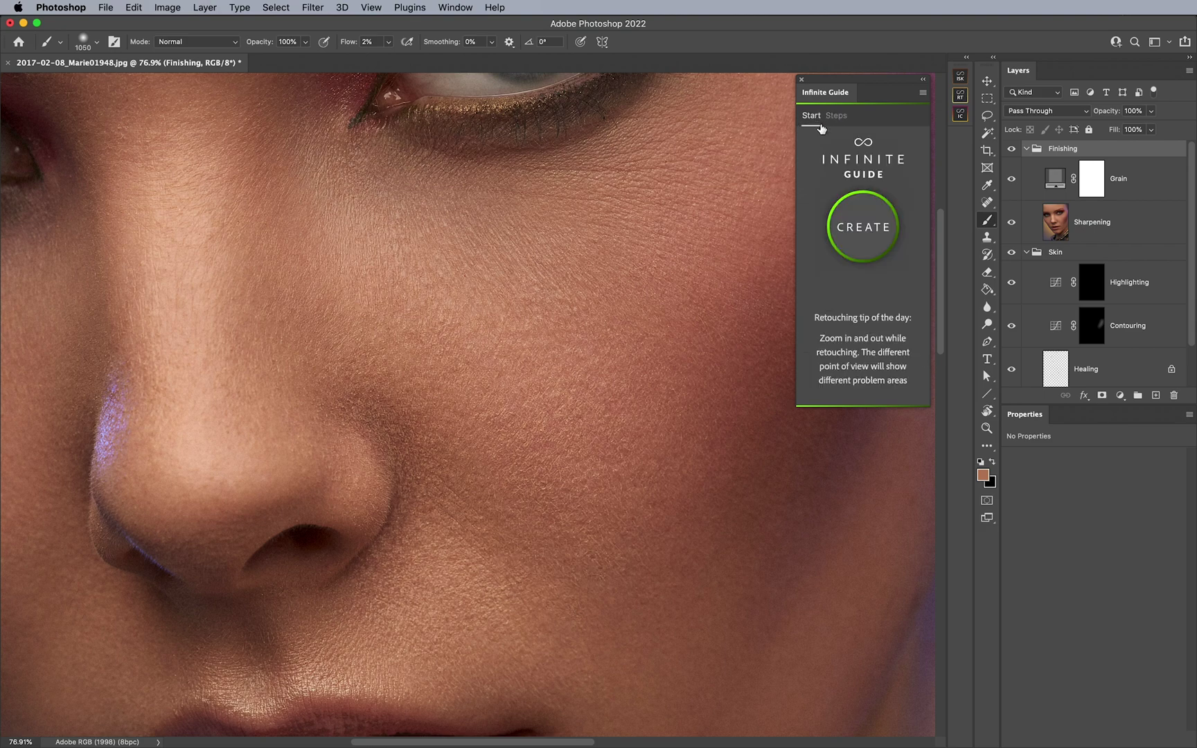
left_click(861, 234)
mouse_move(925, 207)
left_mouse_down()
mouse_move(934, 341)
mouse_move(935, 216)
mouse_move(922, 169)
left_mouse_up()
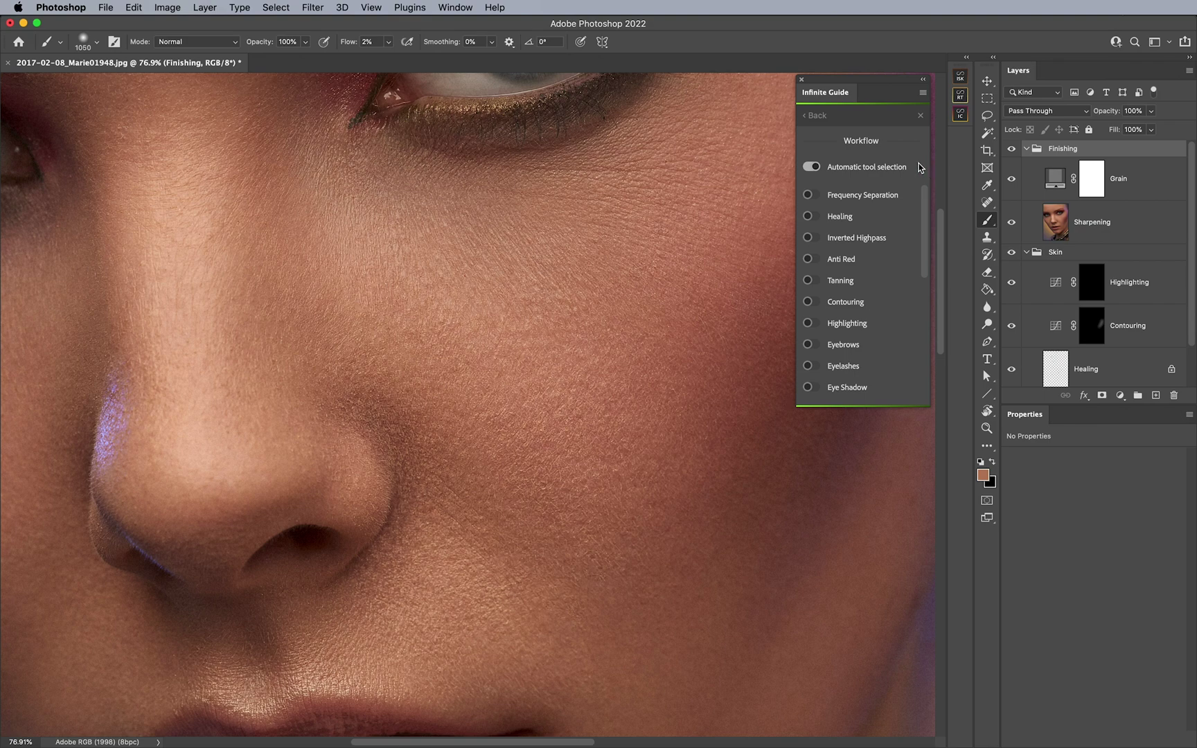
Leave the Workflow list, returning the Infinite Guide to its Start page with the retouching tip
left_click(818, 116)
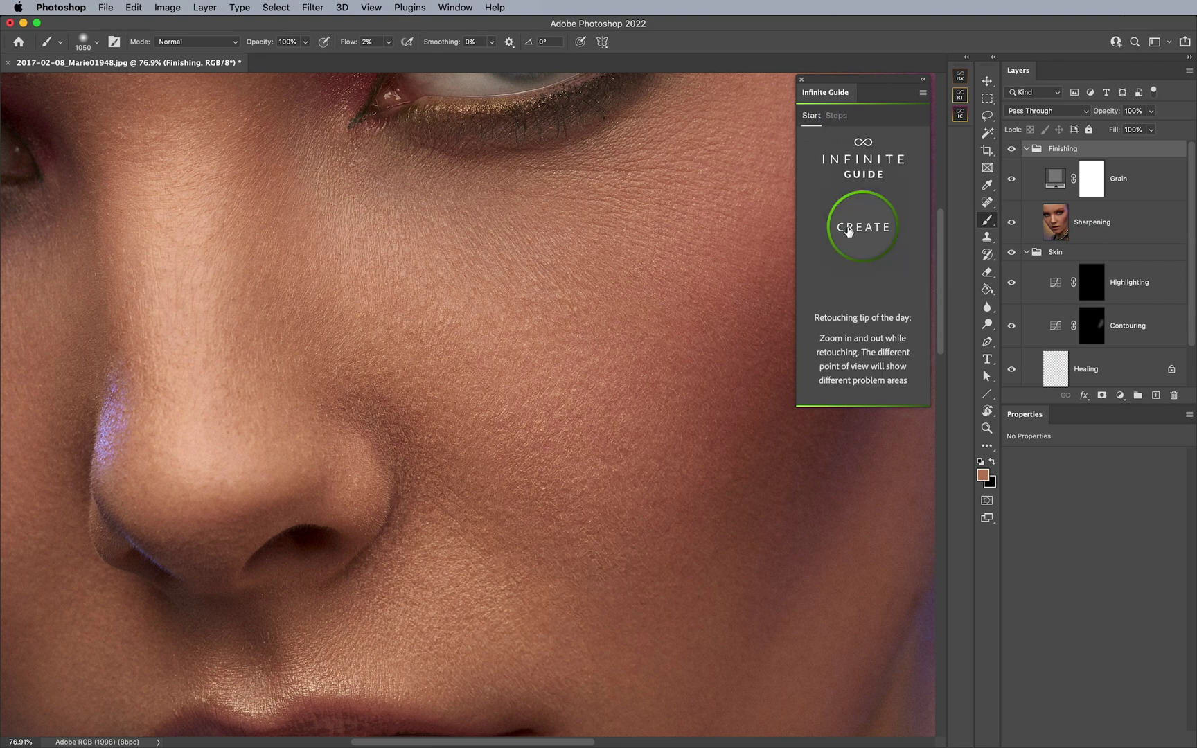